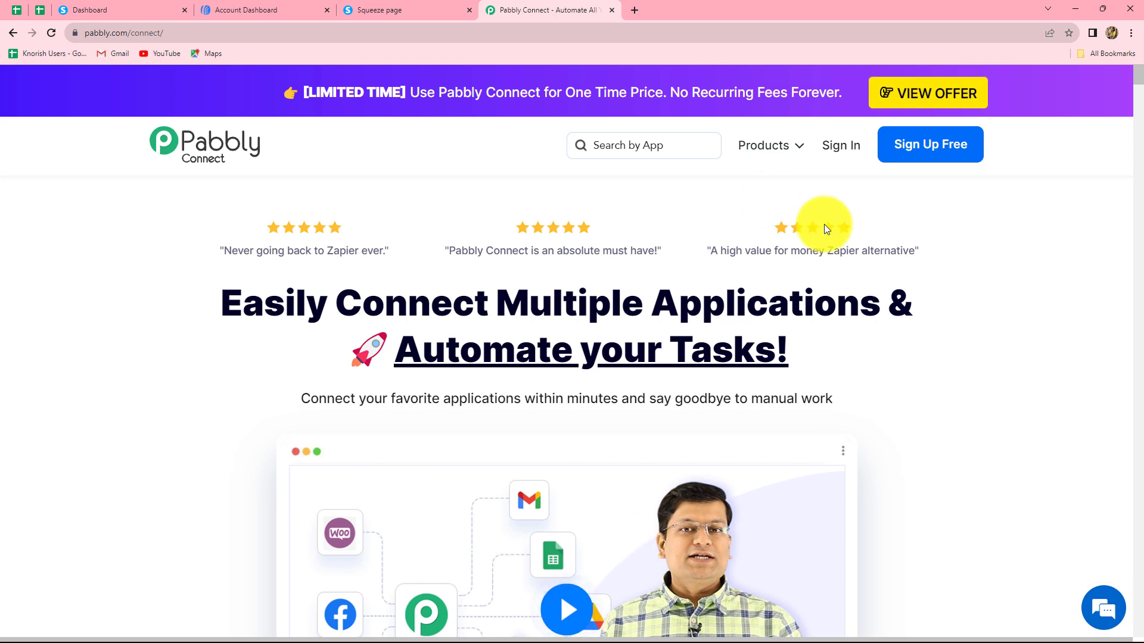
- Sign in to Pabbly and open Pabbly Connect from the All Apps page
{"action": "left_click", "coordinate": [850, 149]}
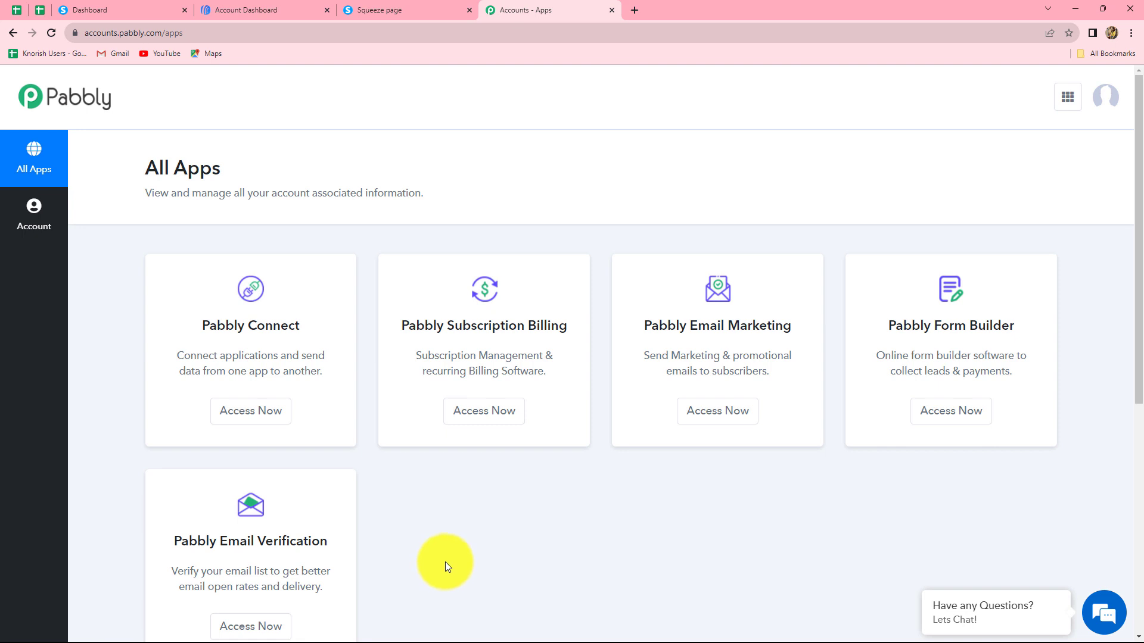
{"action": "scroll", "coordinate": [445, 562], "scroll_direction": "down", "scroll_amount": 1}
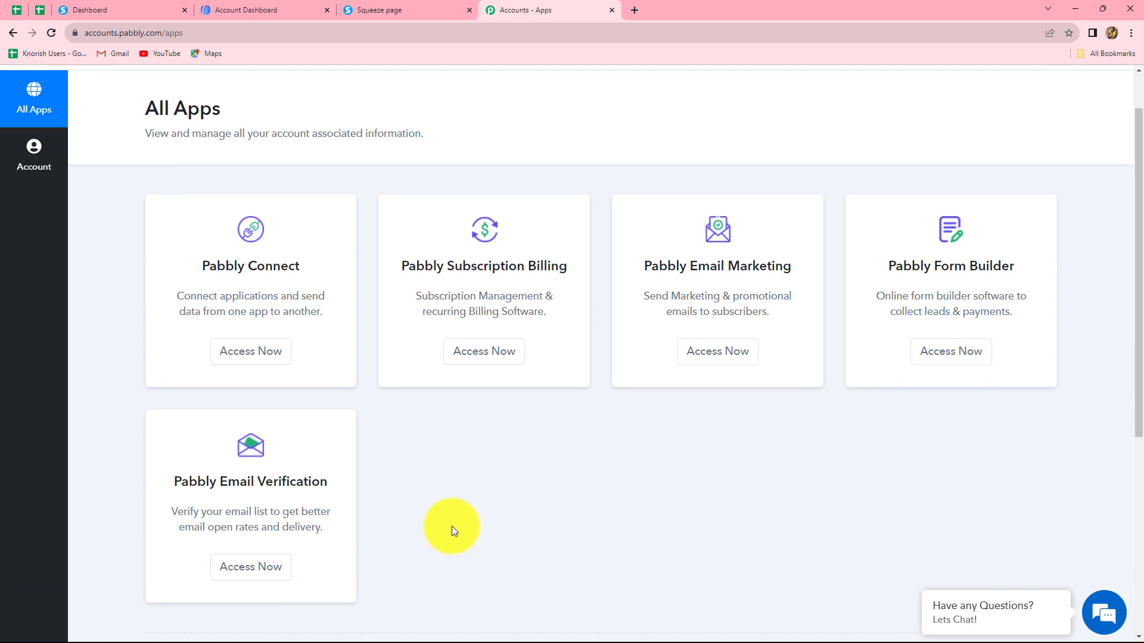
{"action": "left_click", "coordinate": [268, 354]}
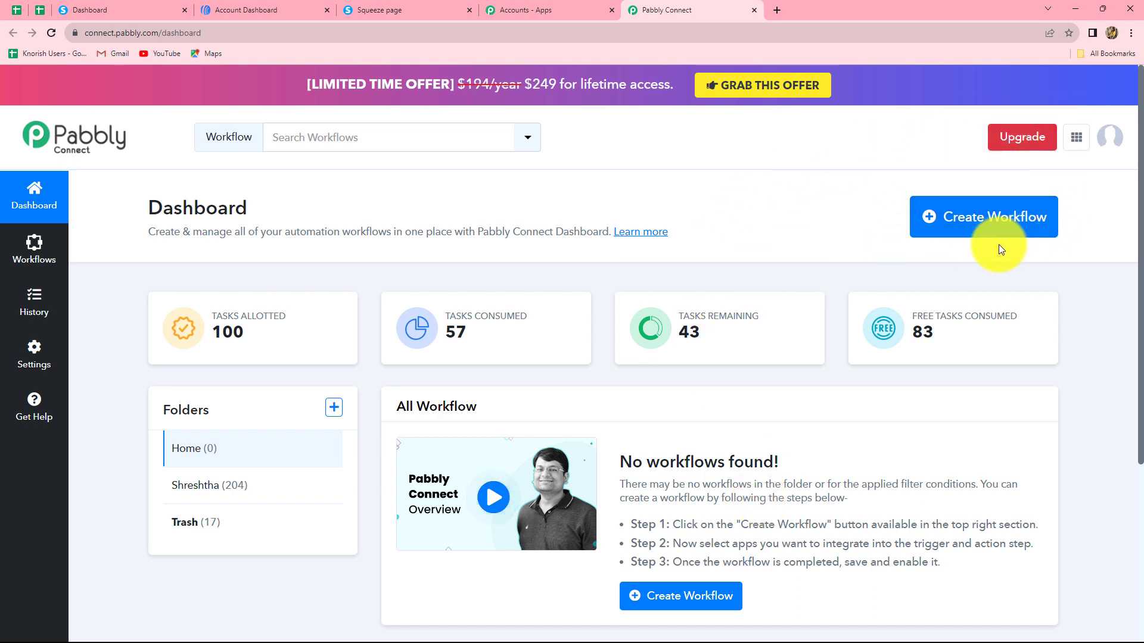
- Create the workflow 'Create AWeber Subscriber from Systeme.io Form Submission' in the Home folder
{"action": "left_click", "coordinate": [998, 224]}
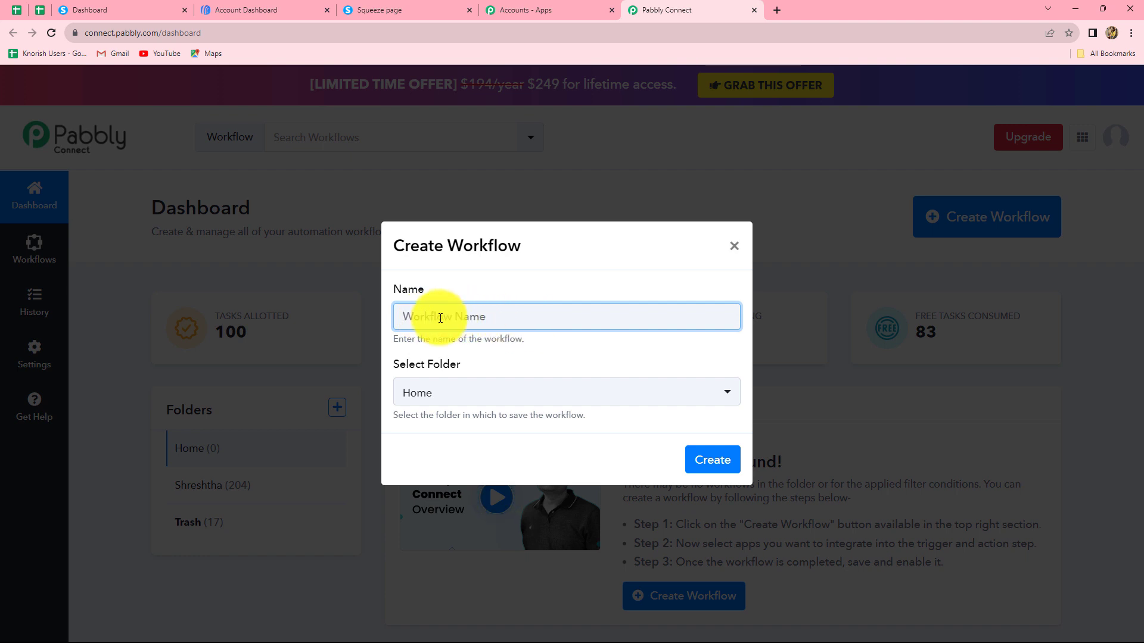
{"action": "type", "text": "Create AWeber Subscriber from Systeme.io Form Submission"}
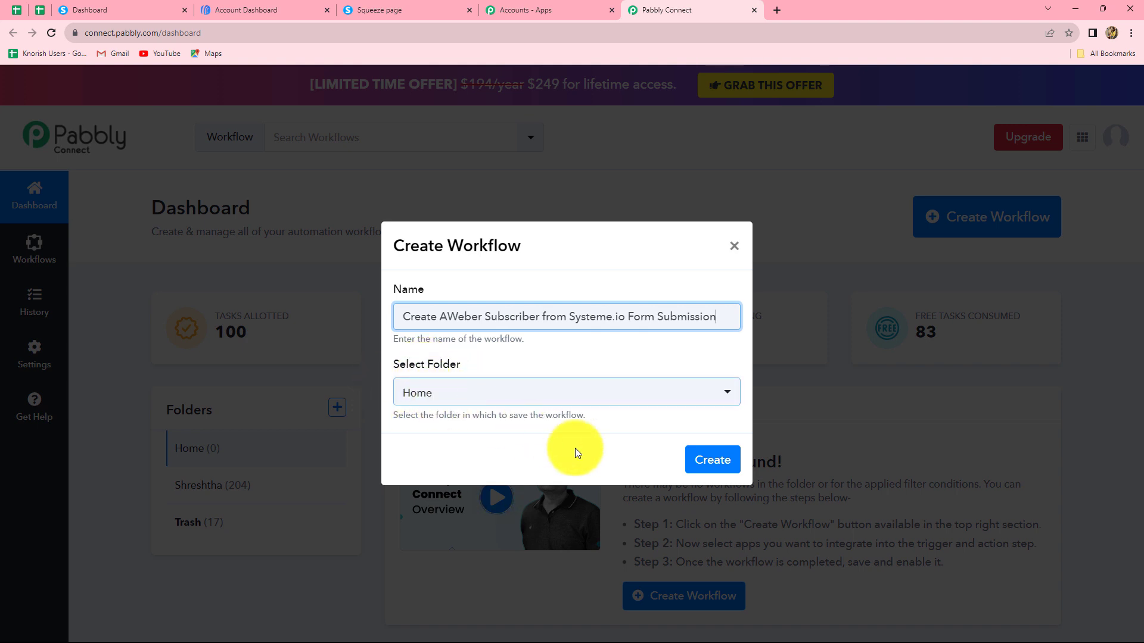
{"action": "left_click", "coordinate": [686, 457]}
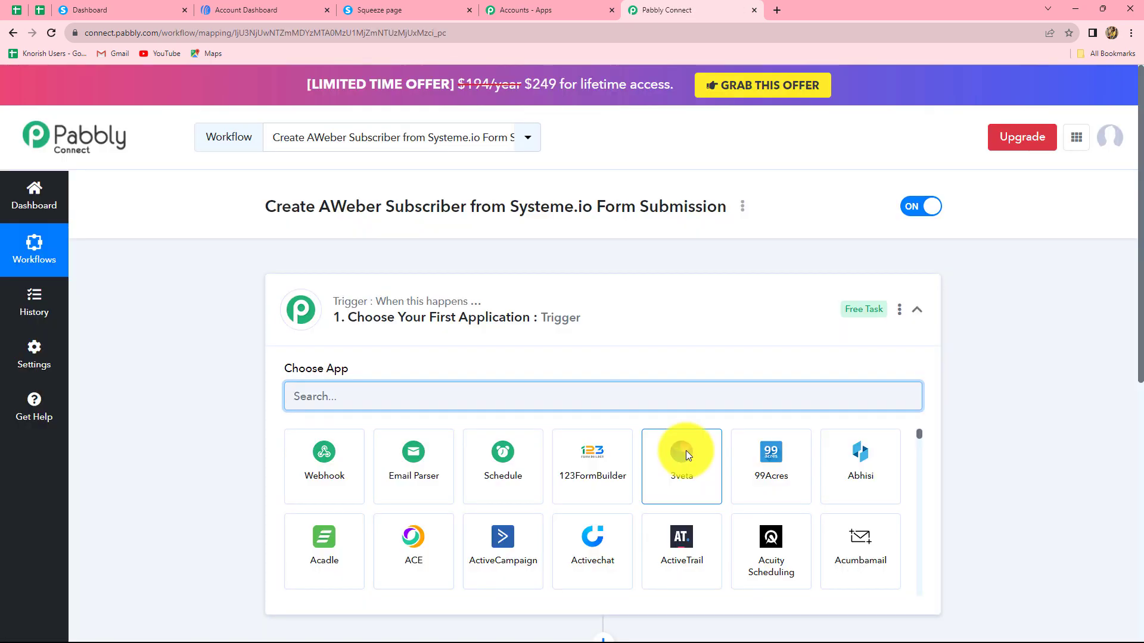
{"action": "scroll", "coordinate": [964, 472], "scroll_direction": "down", "scroll_amount": 5}
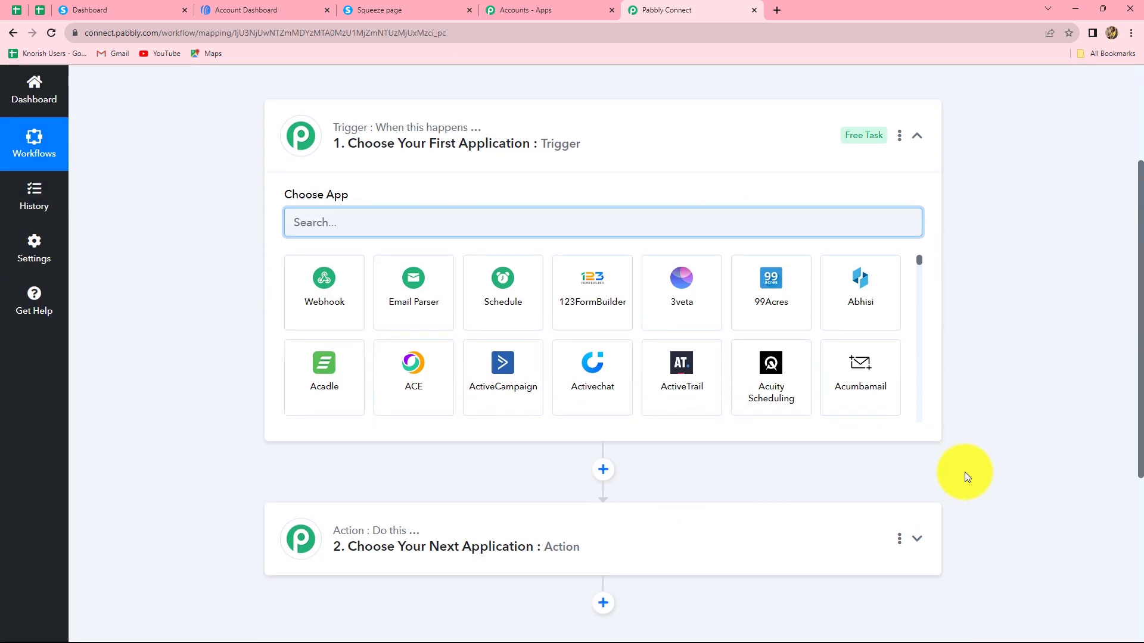
{"action": "scroll", "coordinate": [965, 472], "scroll_direction": "up", "scroll_amount": 3}
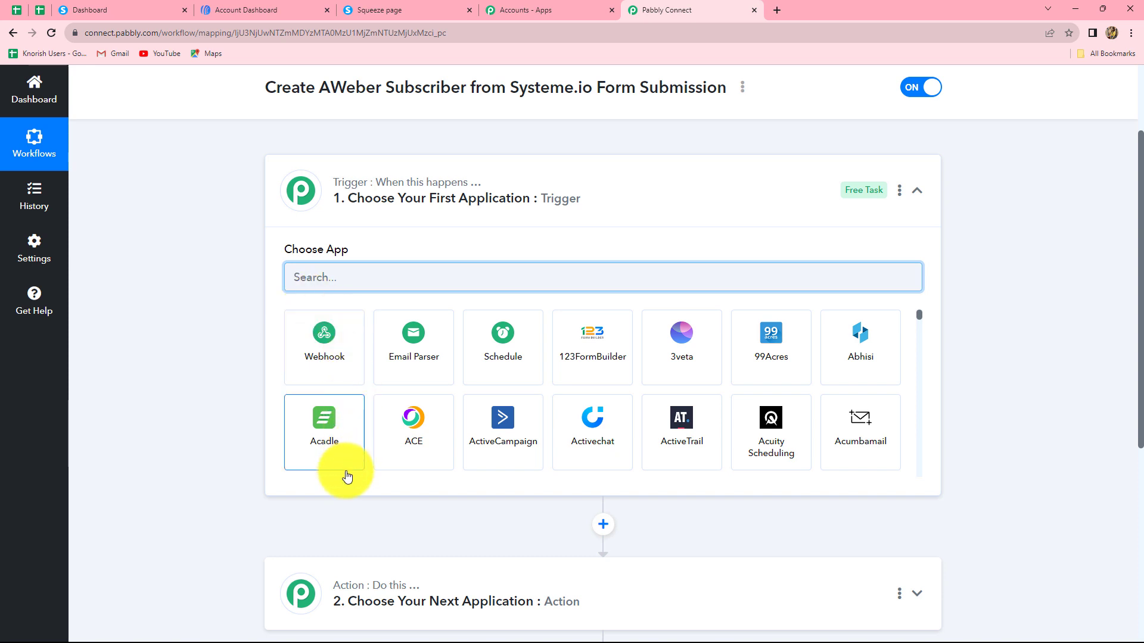
{"action": "mouse_move", "coordinate": [358, 589]}
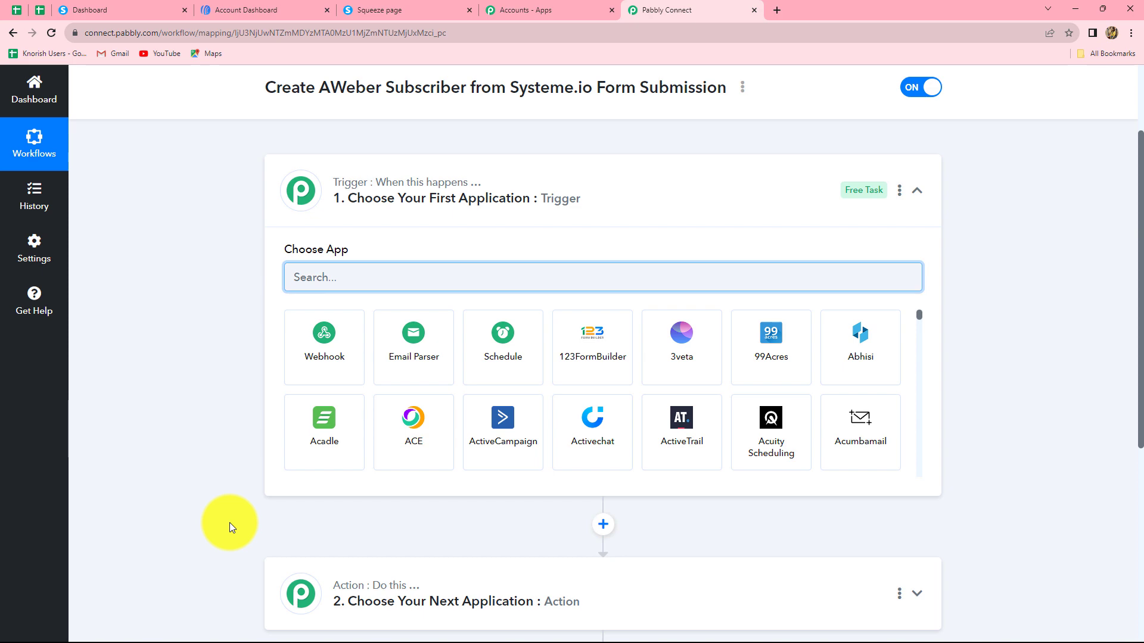
{"action": "scroll", "coordinate": [373, 578], "scroll_direction": "down", "scroll_amount": 2}
{"action": "scroll", "coordinate": [373, 573], "scroll_direction": "down", "scroll_amount": 3}
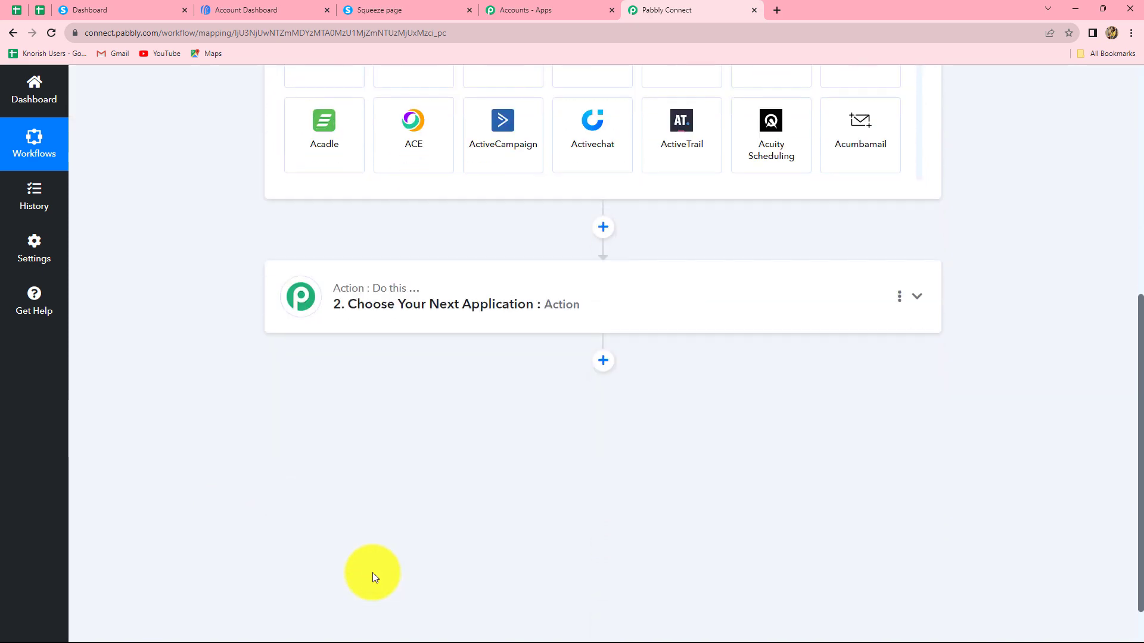
{"action": "scroll", "coordinate": [372, 573], "scroll_direction": "up", "scroll_amount": 5}
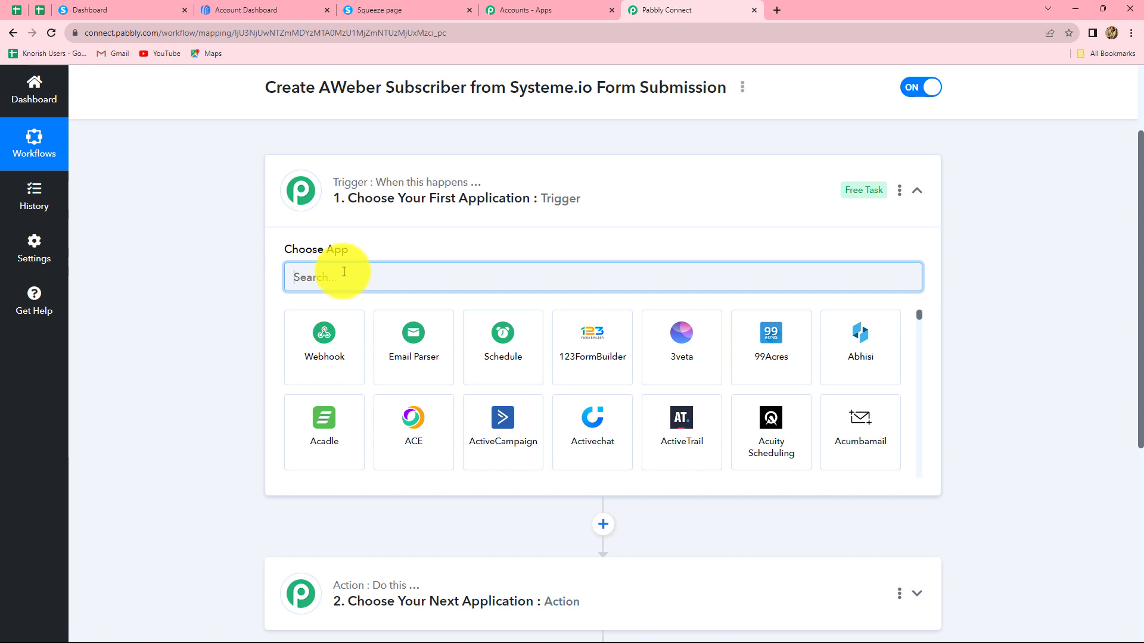
- Set the trigger to Systeme.io's Contact Just Subscribed To a Form event
{"action": "type", "text": "Syst"}
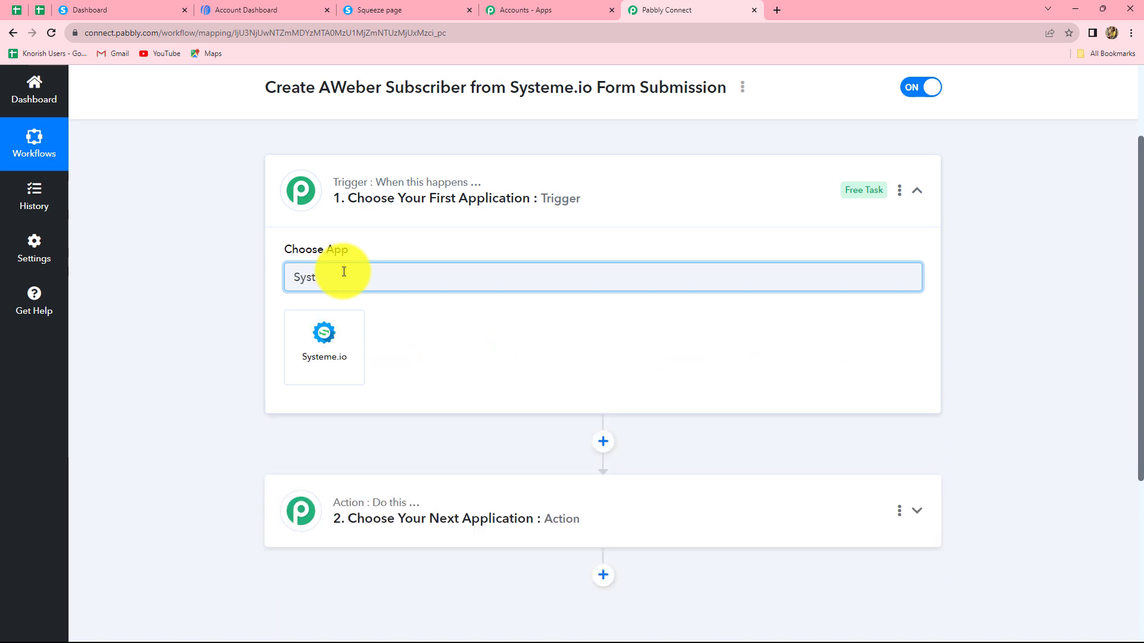
{"action": "left_click", "coordinate": [328, 341]}
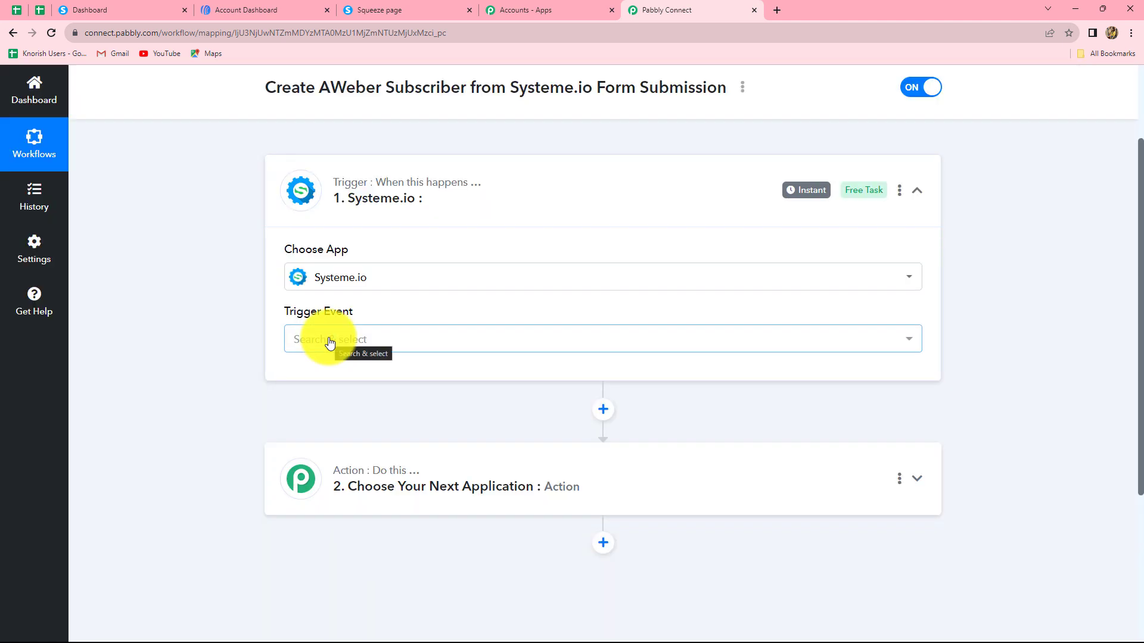
{"action": "left_click", "coordinate": [330, 341]}
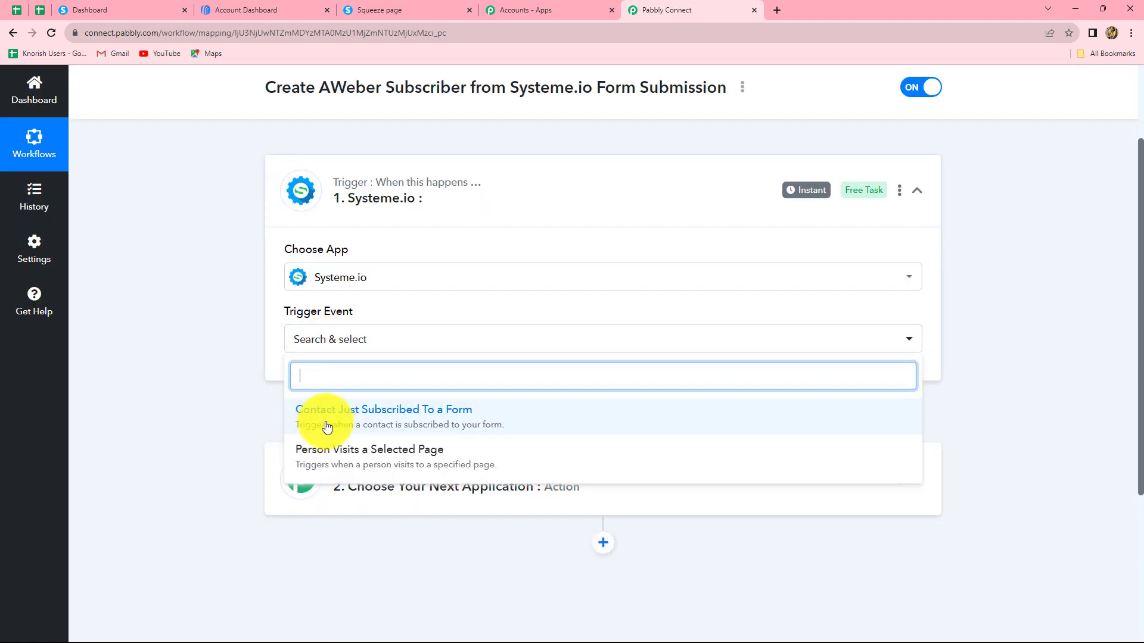
{"action": "left_click", "coordinate": [386, 424]}
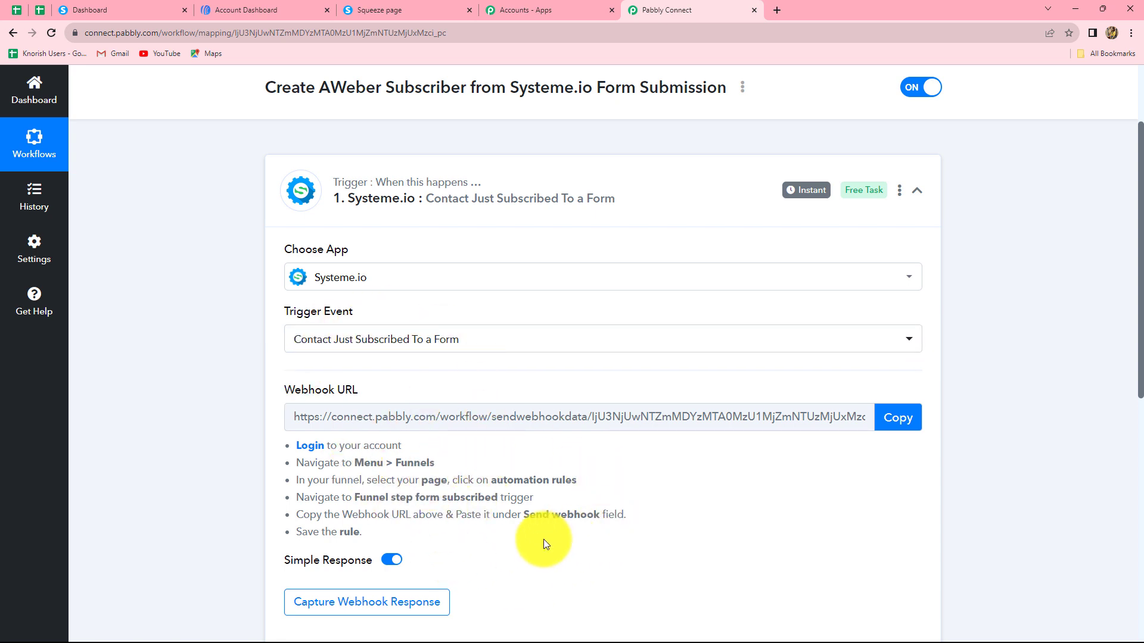
- Copy the Systeme.io trigger's webhook URL and go to the Systeme.io dashboard
{"action": "scroll", "coordinate": [543, 538], "scroll_direction": "down", "scroll_amount": 1}
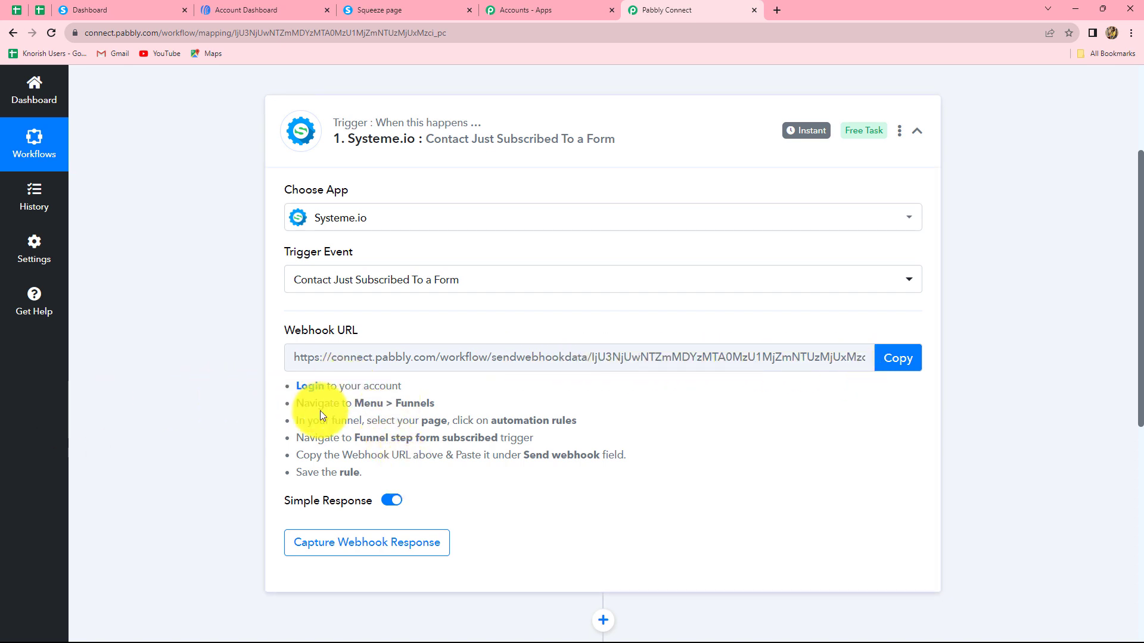
{"action": "left_click", "coordinate": [899, 360]}
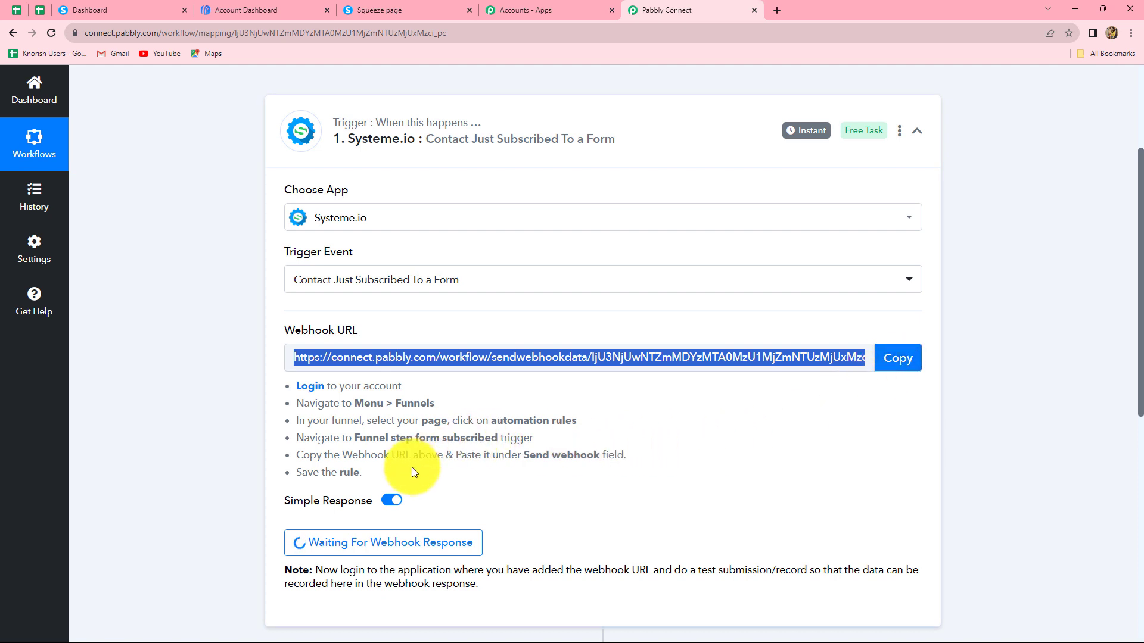
{"action": "left_click", "coordinate": [84, 4]}
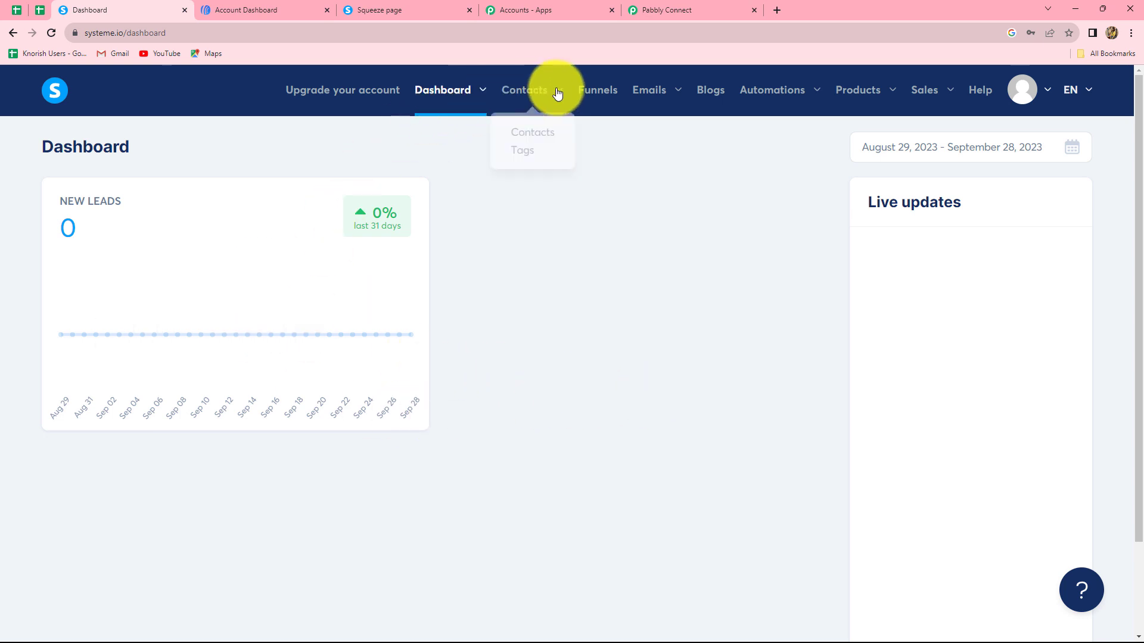
- Open the Lead funnel's automation rules and start a new rule
{"action": "left_click", "coordinate": [598, 91]}
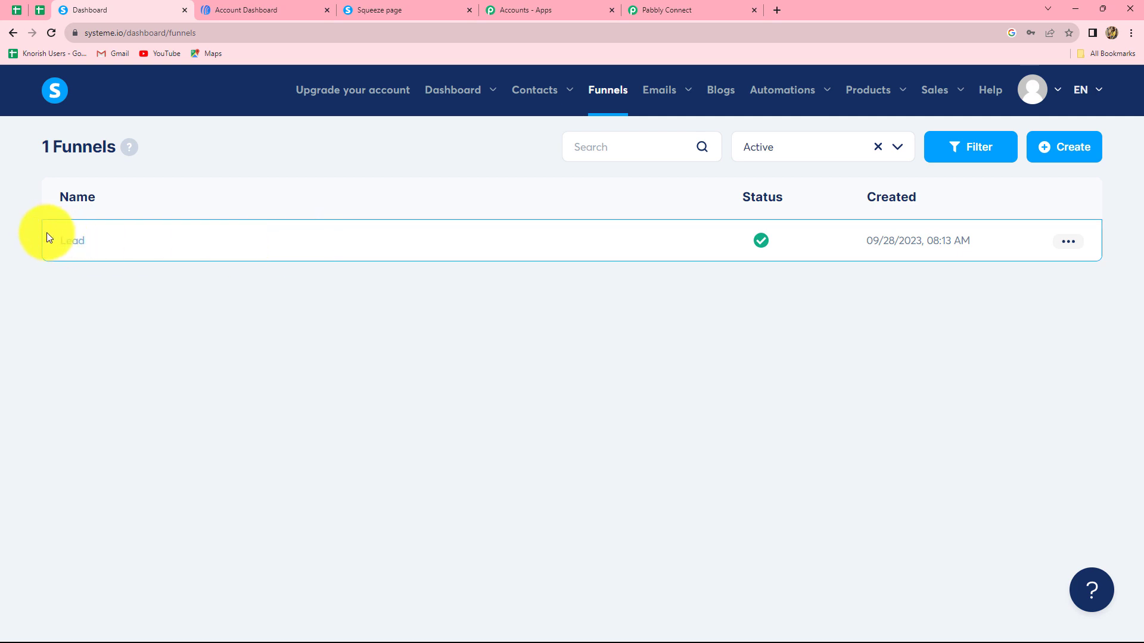
{"action": "left_click", "coordinate": [81, 242]}
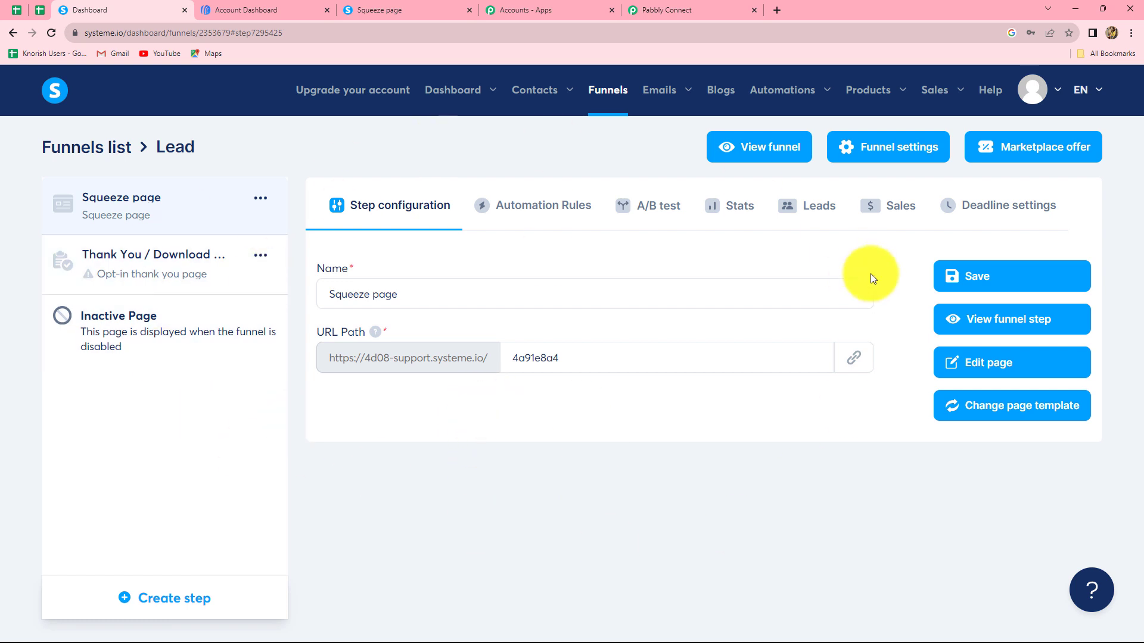
{"action": "mouse_move", "coordinate": [775, 91]}
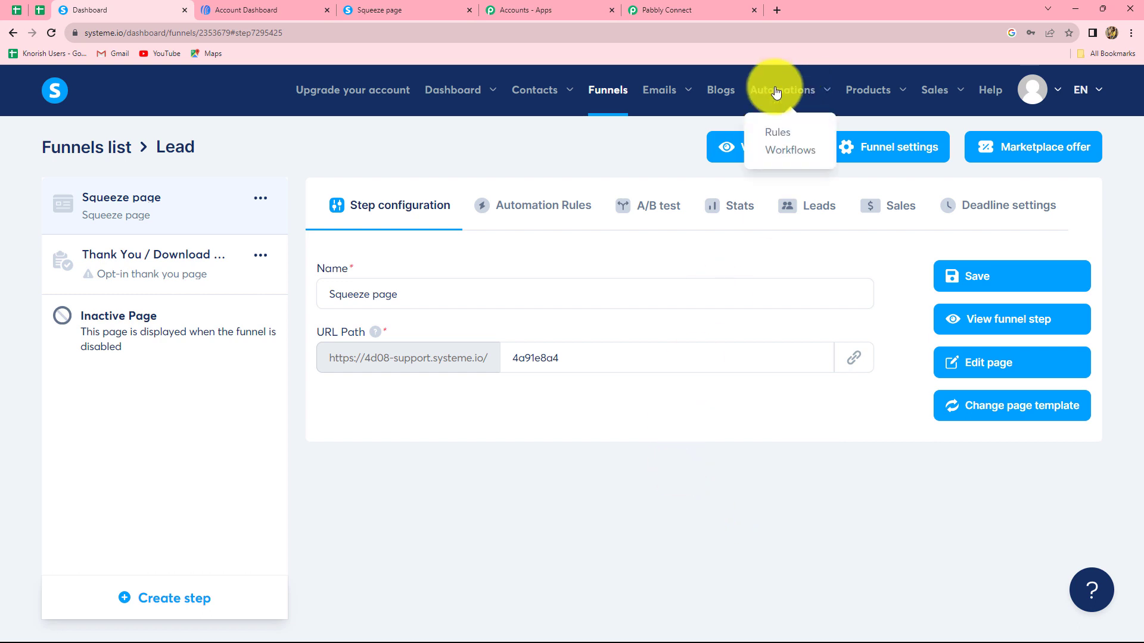
{"action": "left_click", "coordinate": [771, 132]}
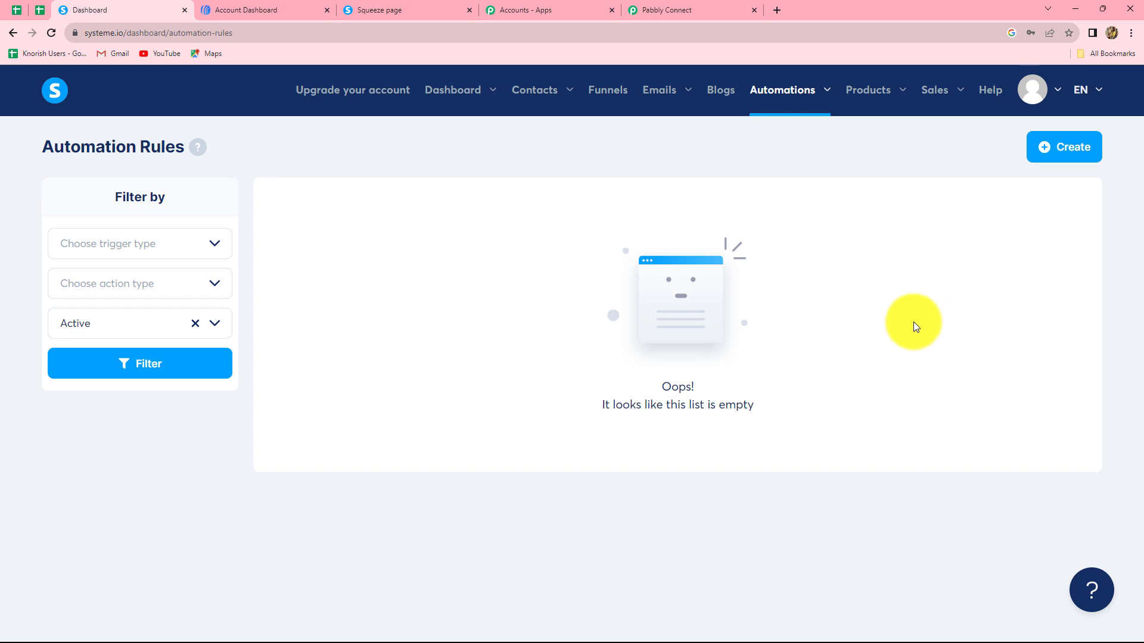
{"action": "left_click", "coordinate": [1067, 147]}
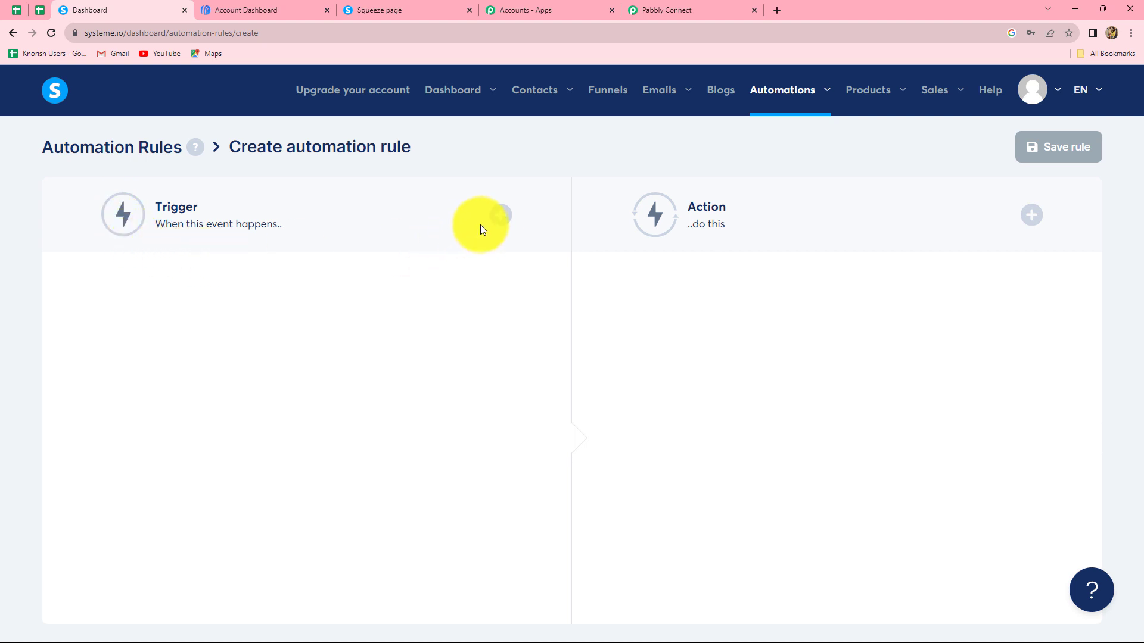
- Trigger the rule on Funnel step form subscribed for the Lead funnel's Squeeze page
{"action": "left_click", "coordinate": [500, 216]}
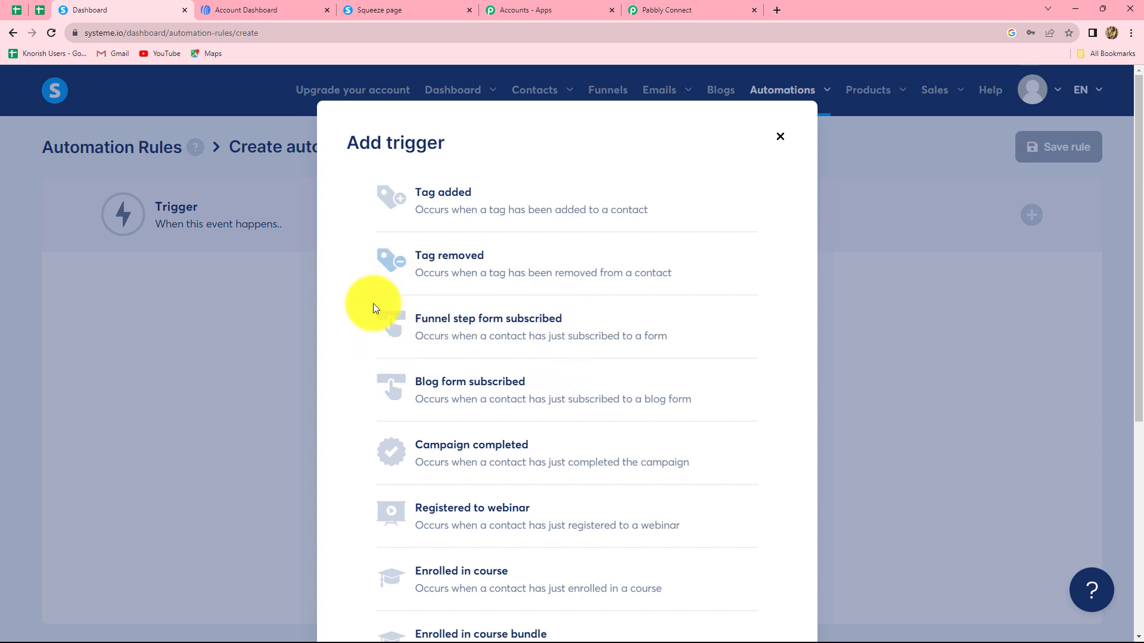
{"action": "left_click", "coordinate": [442, 325]}
{"action": "left_click", "coordinate": [254, 344]}
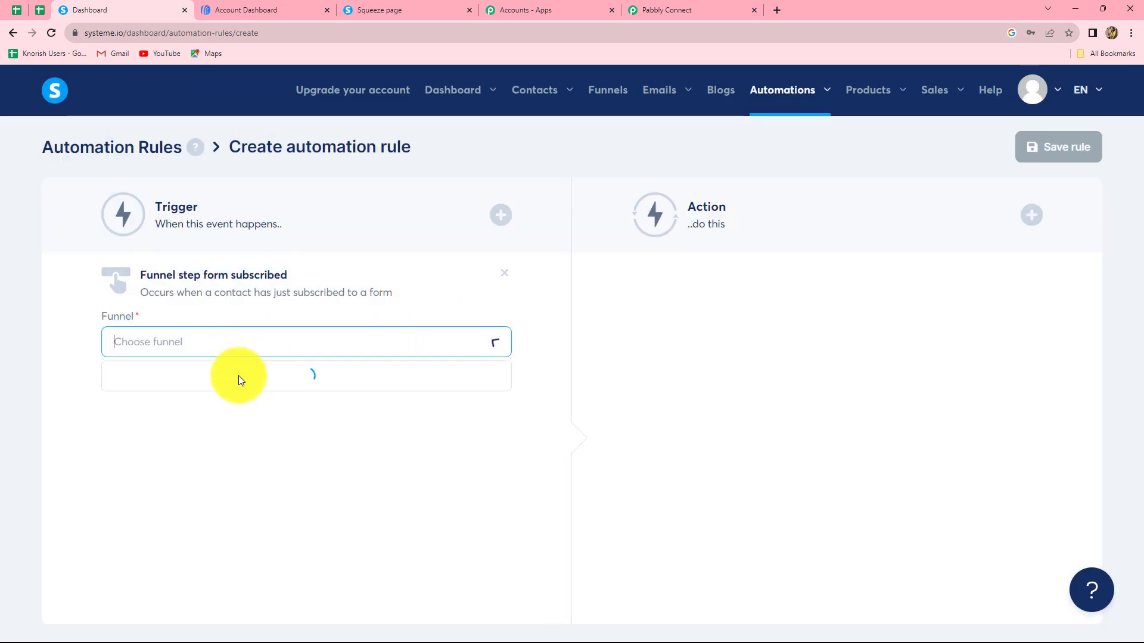
{"action": "left_click", "coordinate": [170, 374]}
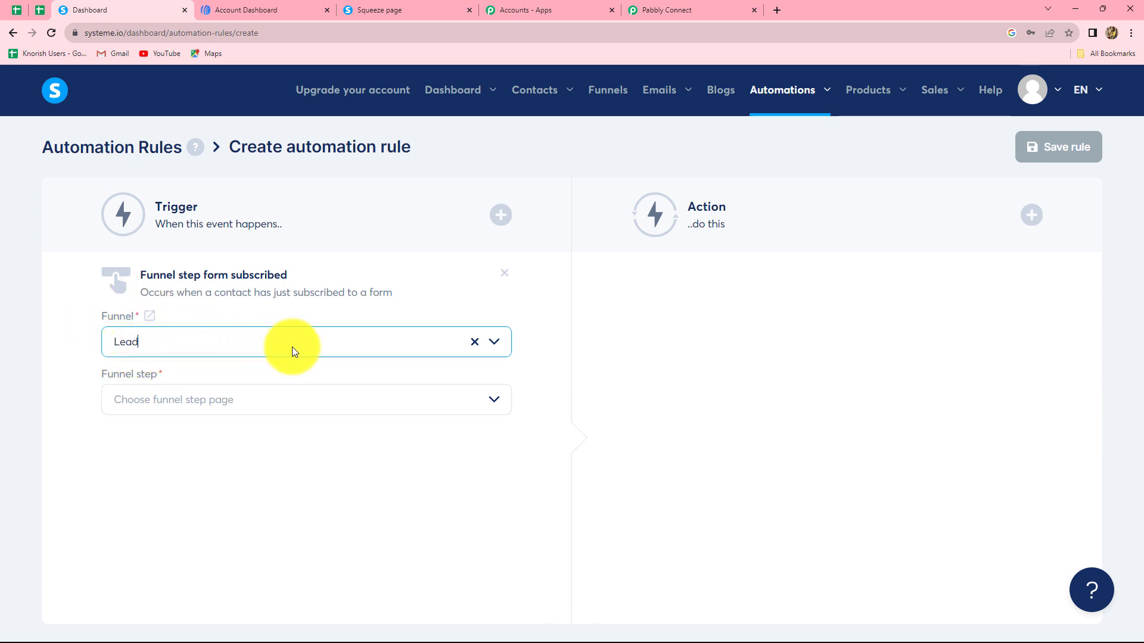
{"action": "left_click", "coordinate": [148, 401]}
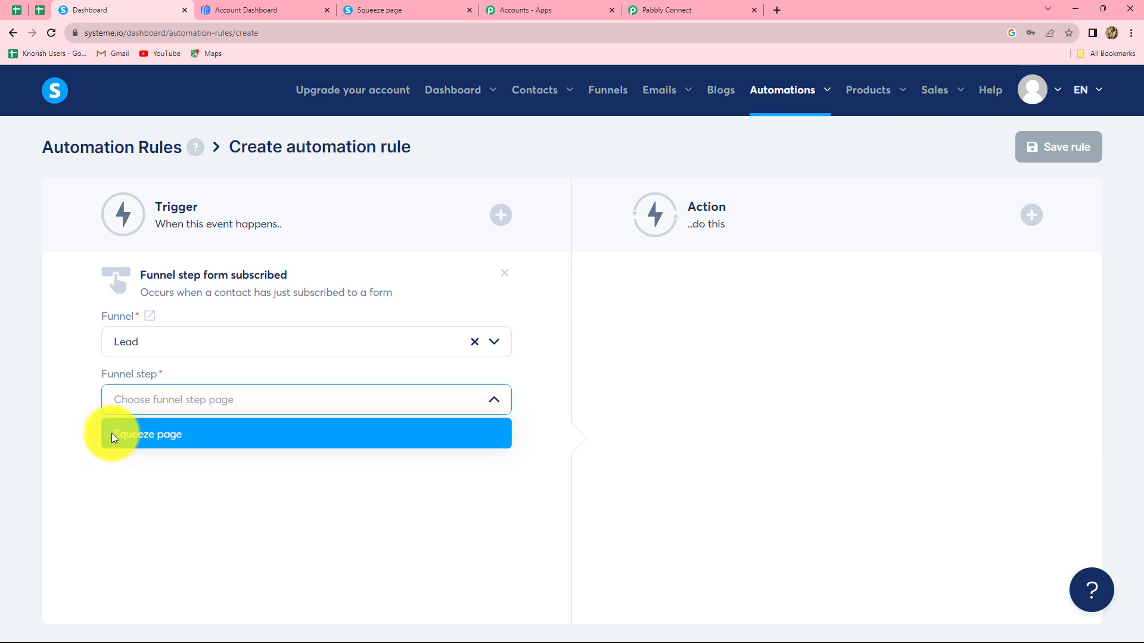
{"action": "left_click", "coordinate": [195, 435]}
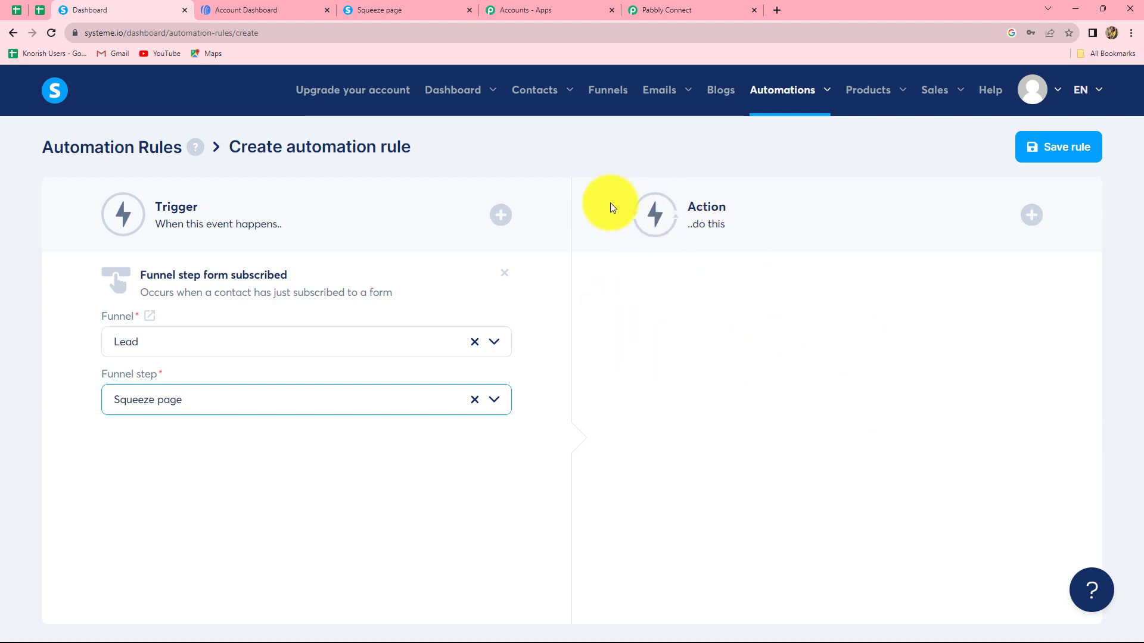
{"action": "left_click", "coordinate": [1031, 215]}
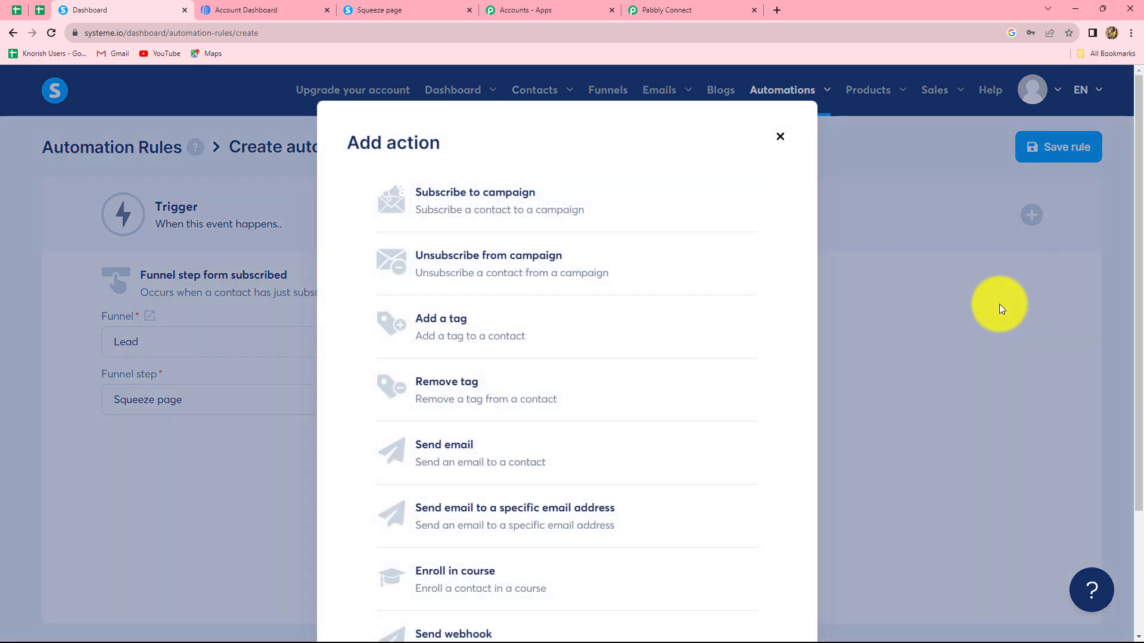
- Add a Send webhook action with the pasted Pabbly URL and save the rule
{"action": "scroll", "coordinate": [650, 417], "scroll_direction": "down", "scroll_amount": 2}
{"action": "scroll", "coordinate": [651, 415], "scroll_direction": "down", "scroll_amount": 1}
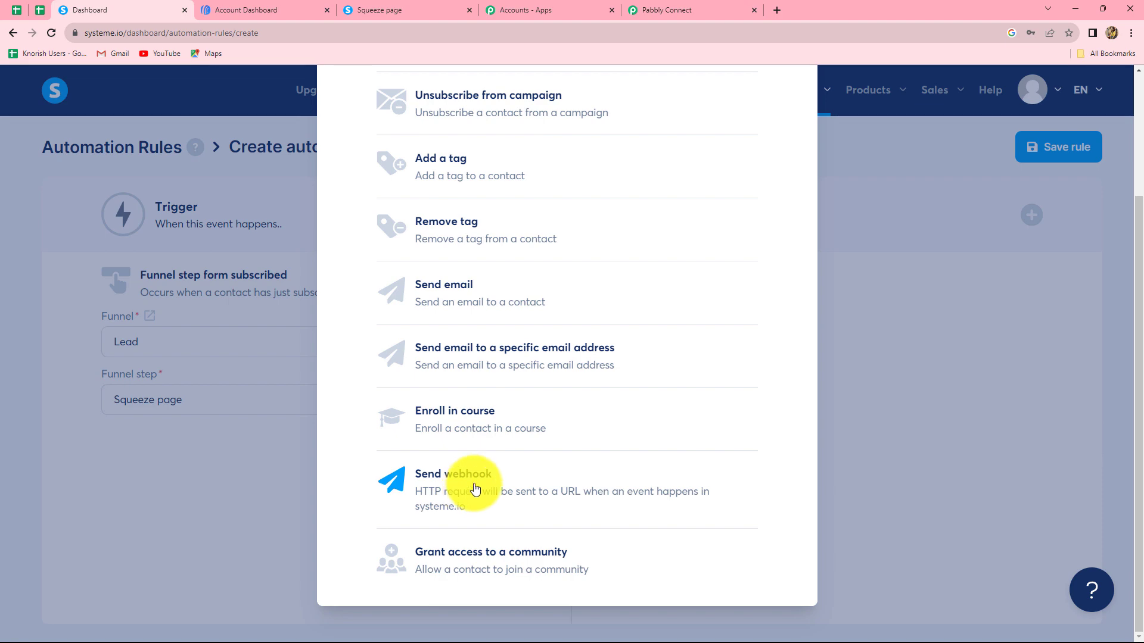
{"action": "left_click", "coordinate": [476, 490]}
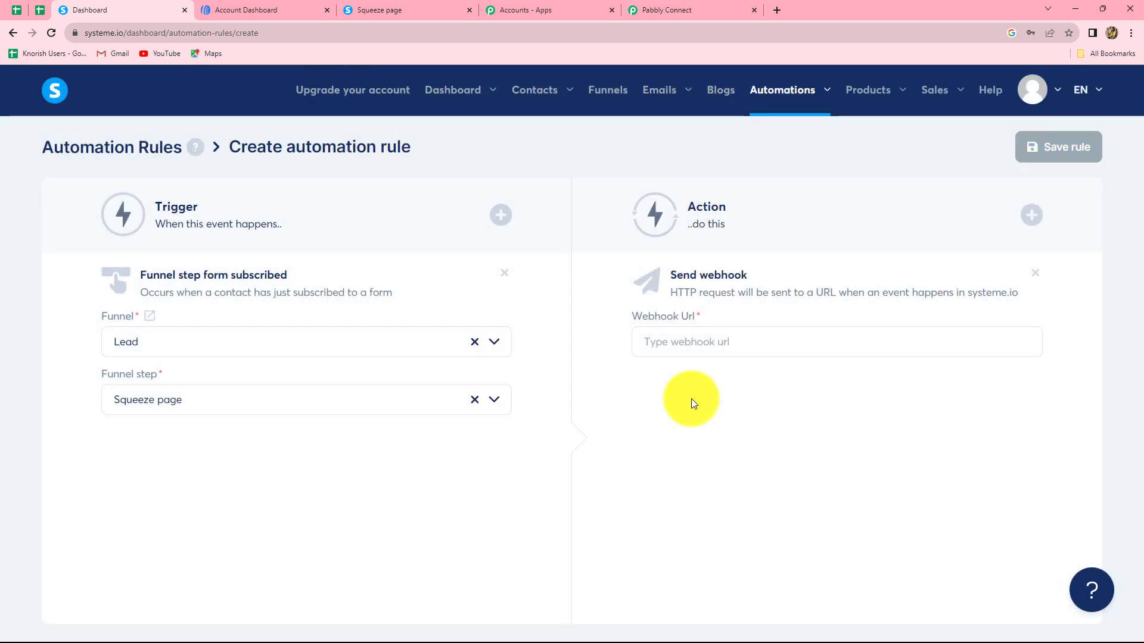
{"action": "left_click", "coordinate": [675, 339]}
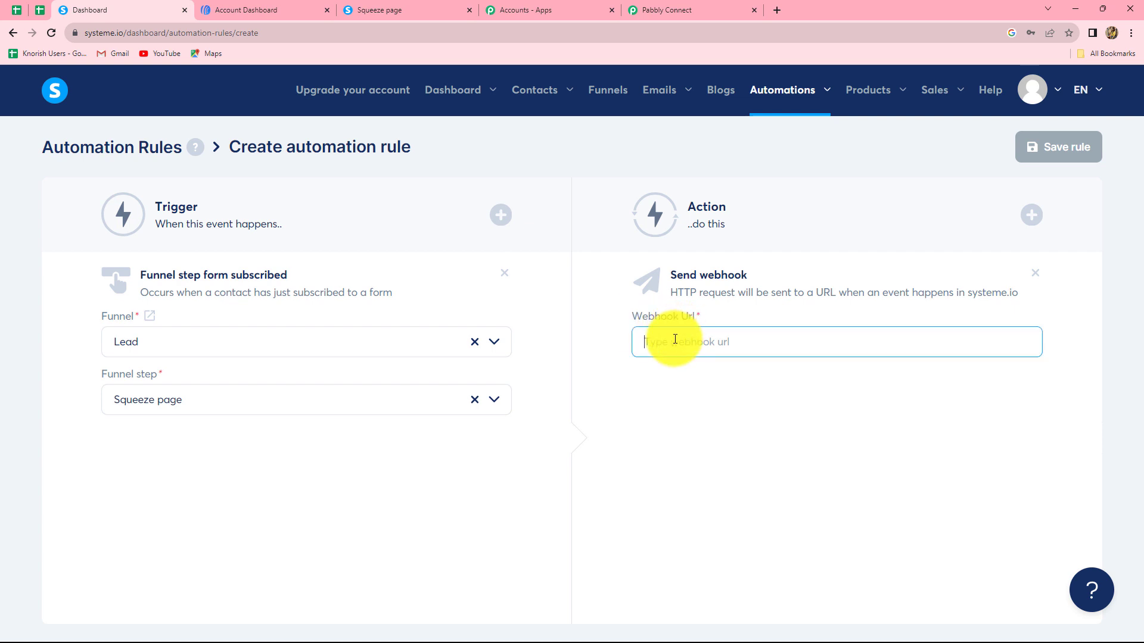
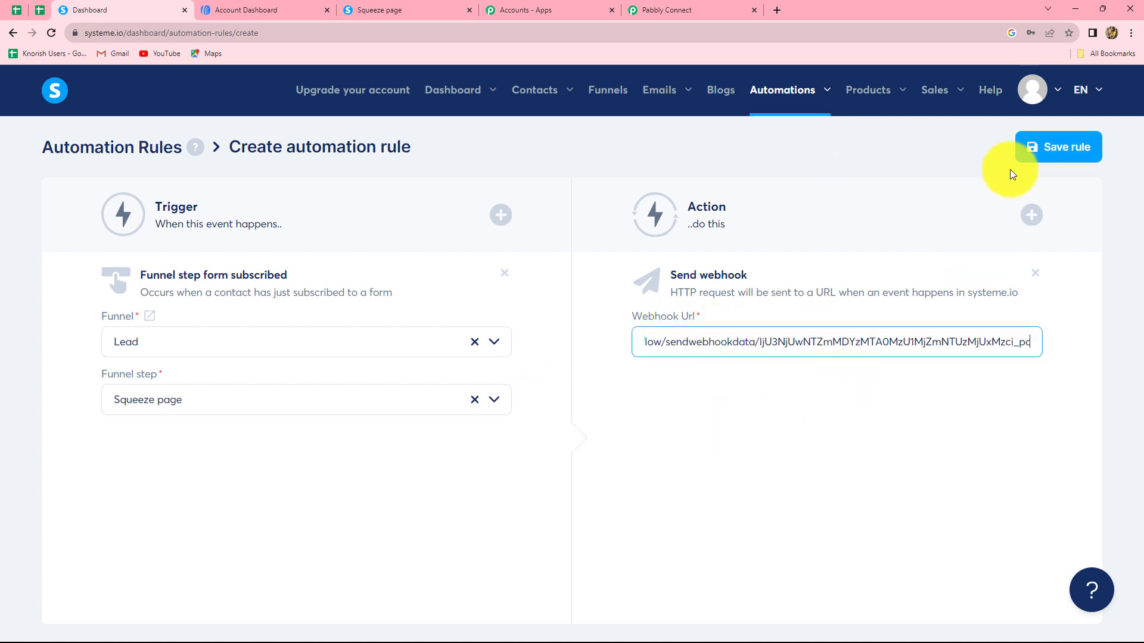
{"action": "left_click", "coordinate": [1043, 148]}
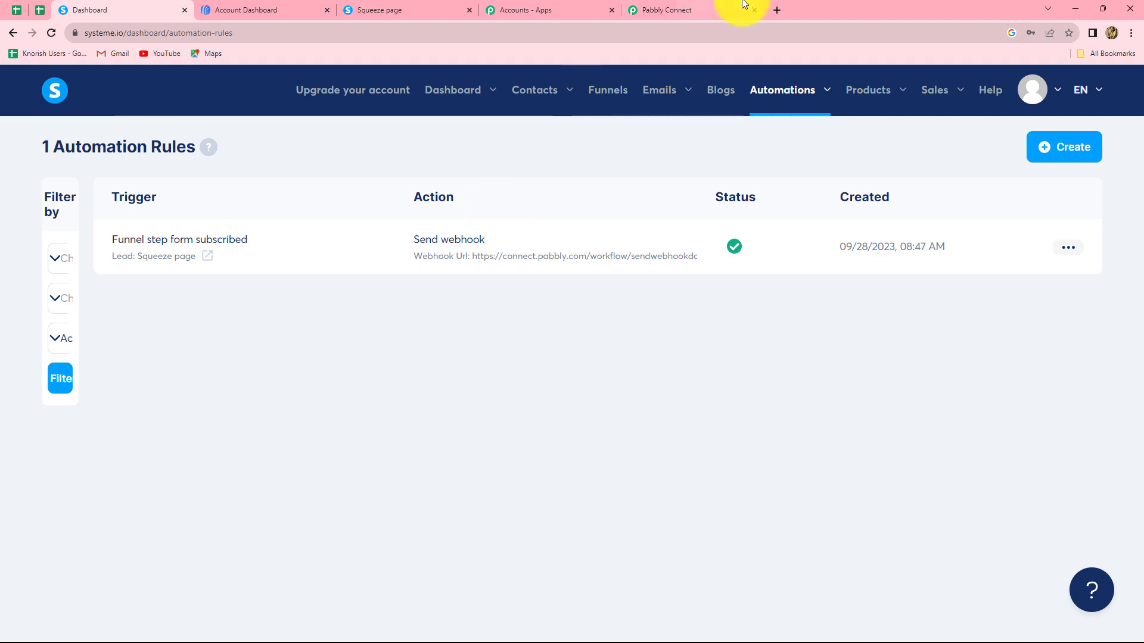
{"action": "left_click", "coordinate": [678, 12]}
- Confirm the Waiting For Webhook Response state, then bring up the Squeeze page form
{"action": "scroll", "coordinate": [687, 301], "scroll_direction": "down", "scroll_amount": 4}
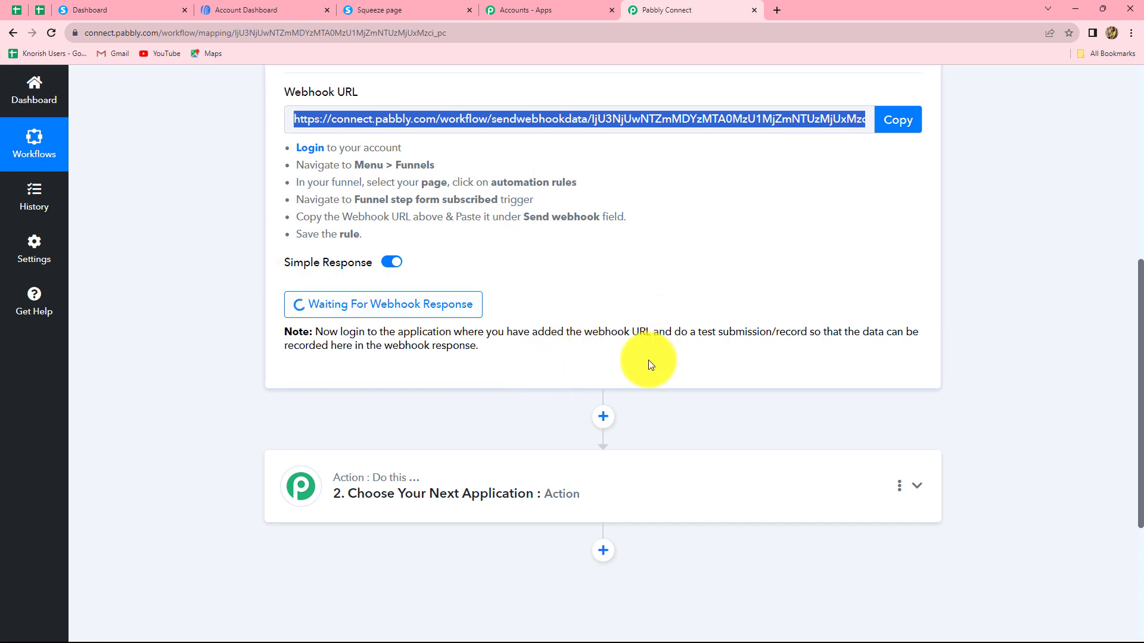
{"action": "mouse_move", "coordinate": [367, 6]}
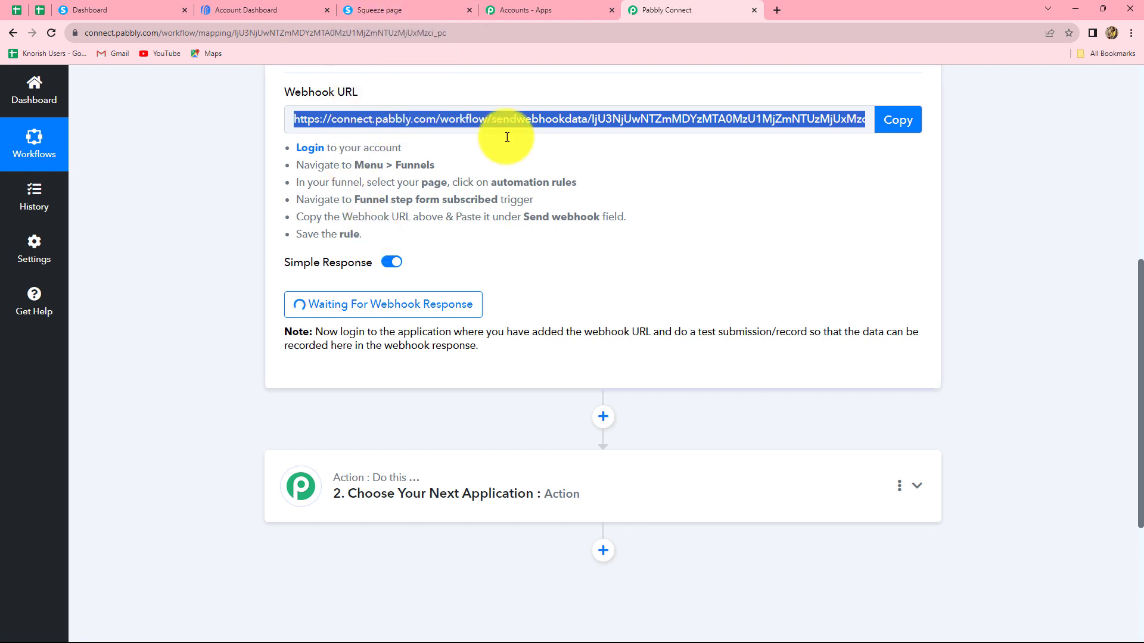
{"action": "left_click", "coordinate": [369, 10]}
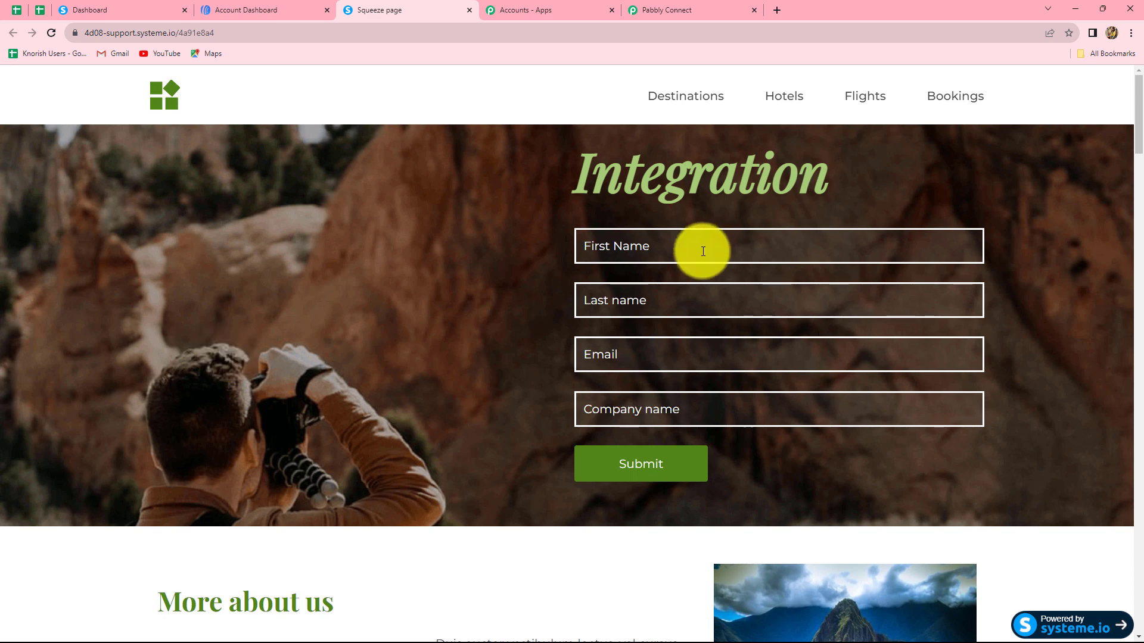
- Submit the form with names Dummy and Lead, a test e-mail and company ABC
{"action": "left_click", "coordinate": [674, 245]}
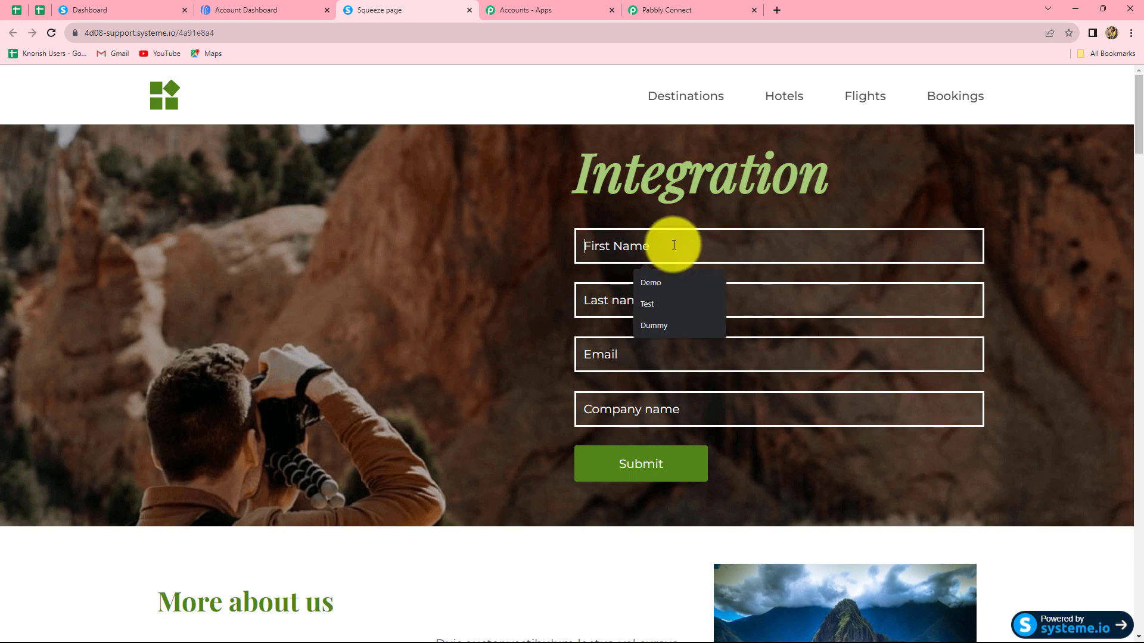
{"action": "type", "text": "Dummy"}
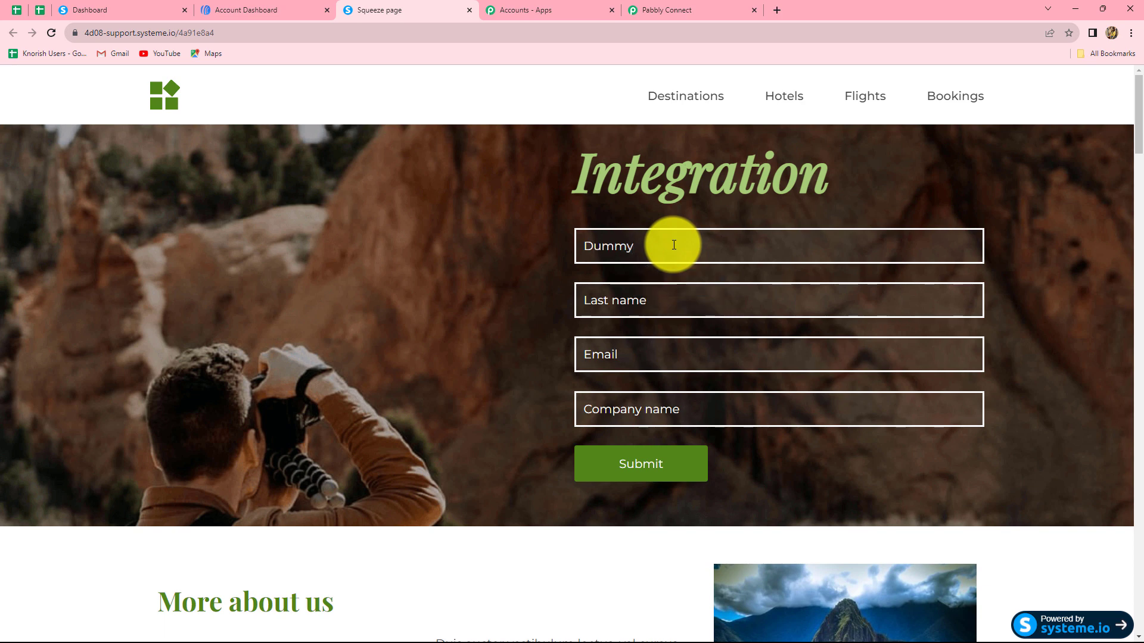
{"action": "left_click", "coordinate": [665, 296]}
{"action": "type", "text": "Lead"}
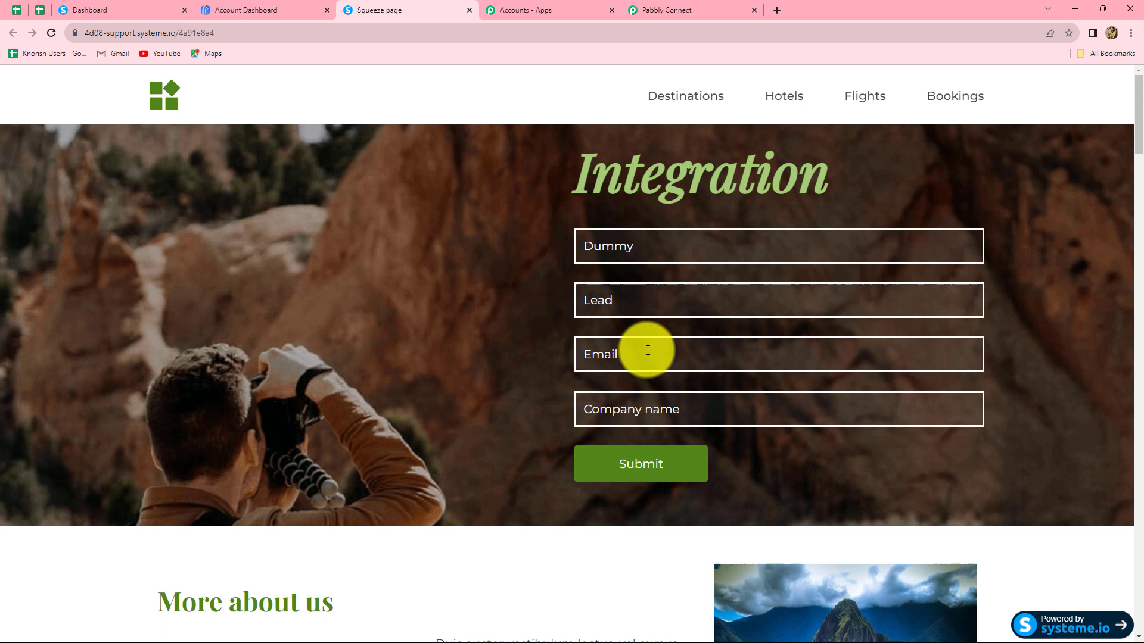
{"action": "left_click", "coordinate": [647, 350]}
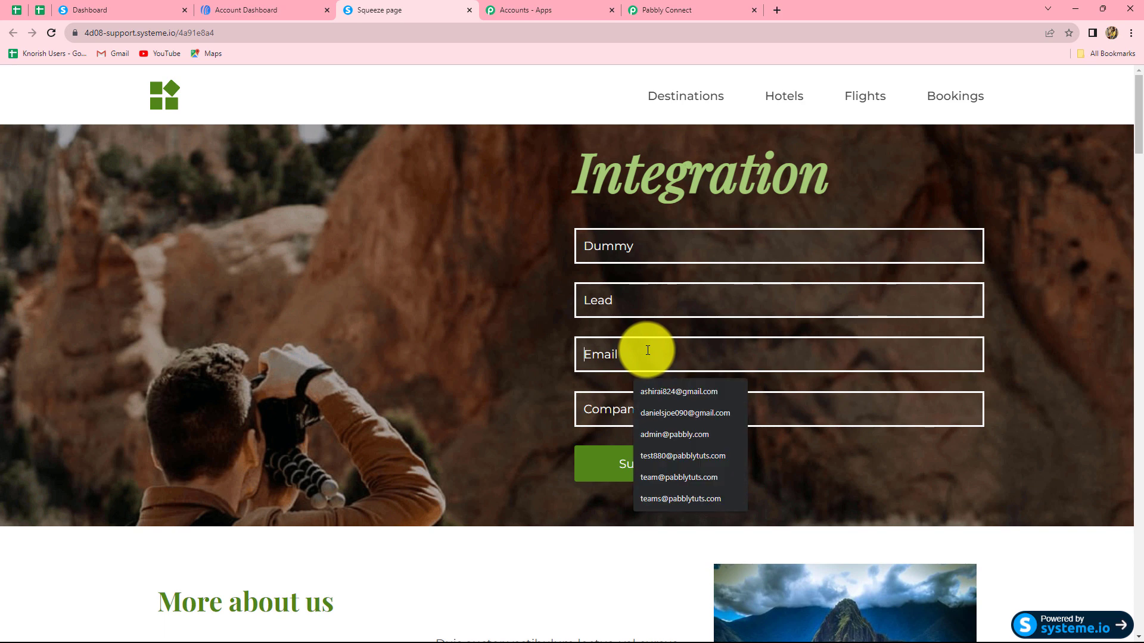
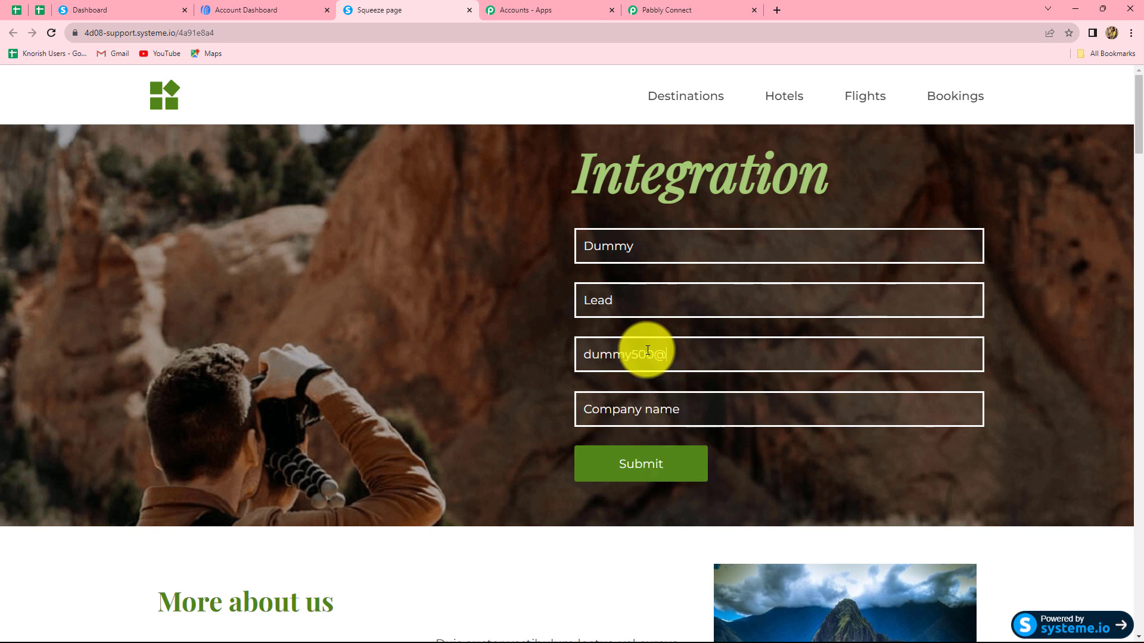
{"action": "left_click", "coordinate": [726, 411]}
{"action": "type", "text": "ABC"}
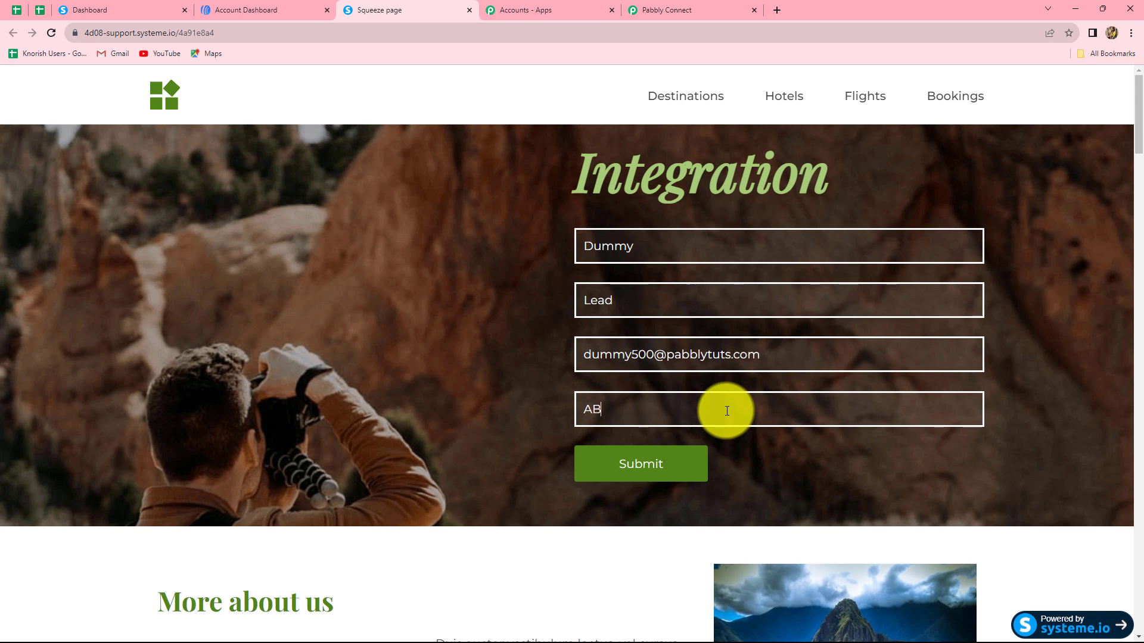
{"action": "left_click", "coordinate": [665, 463]}
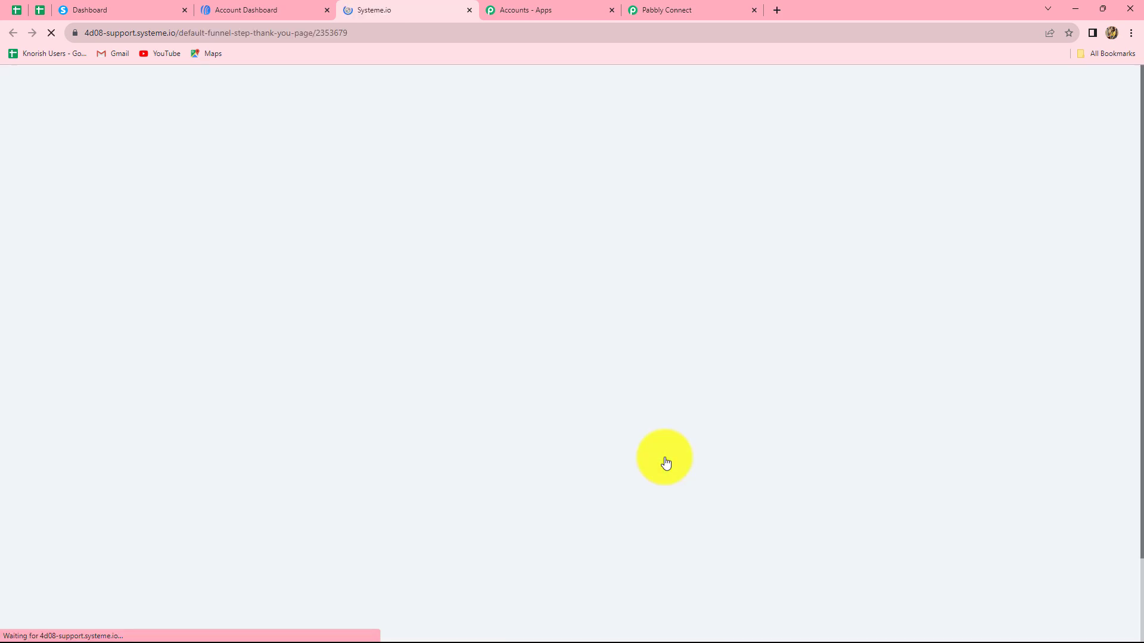
{"action": "left_click", "coordinate": [654, 6]}
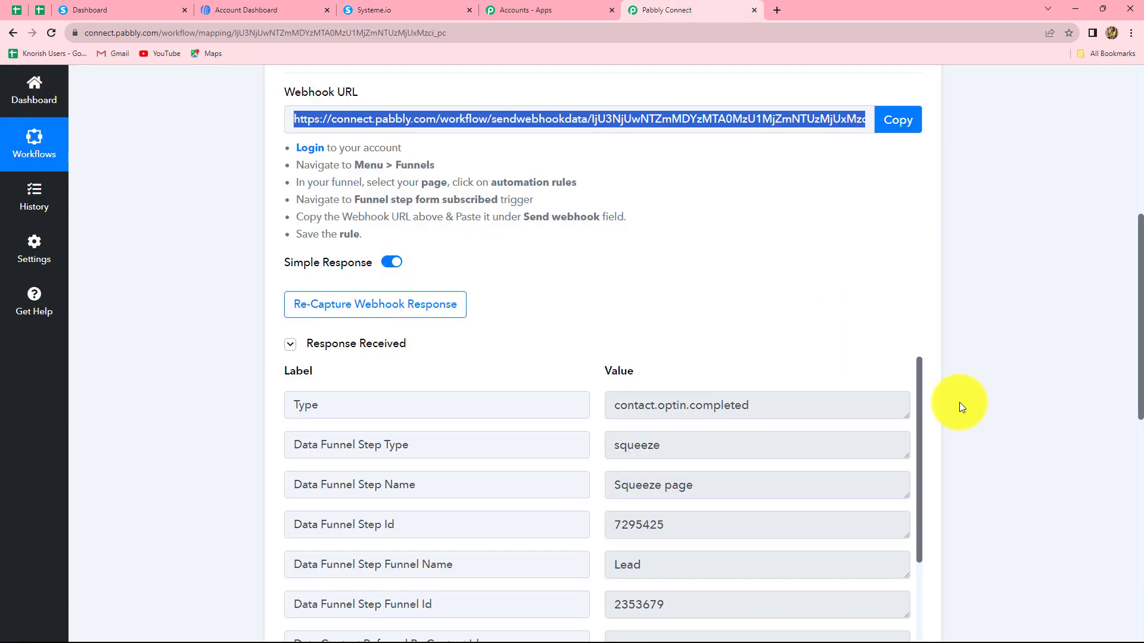
- Review the captured response: first name Dummy, surname Lead, company ABC, funnel Lead
{"action": "scroll", "coordinate": [955, 403], "scroll_direction": "down", "scroll_amount": 4}
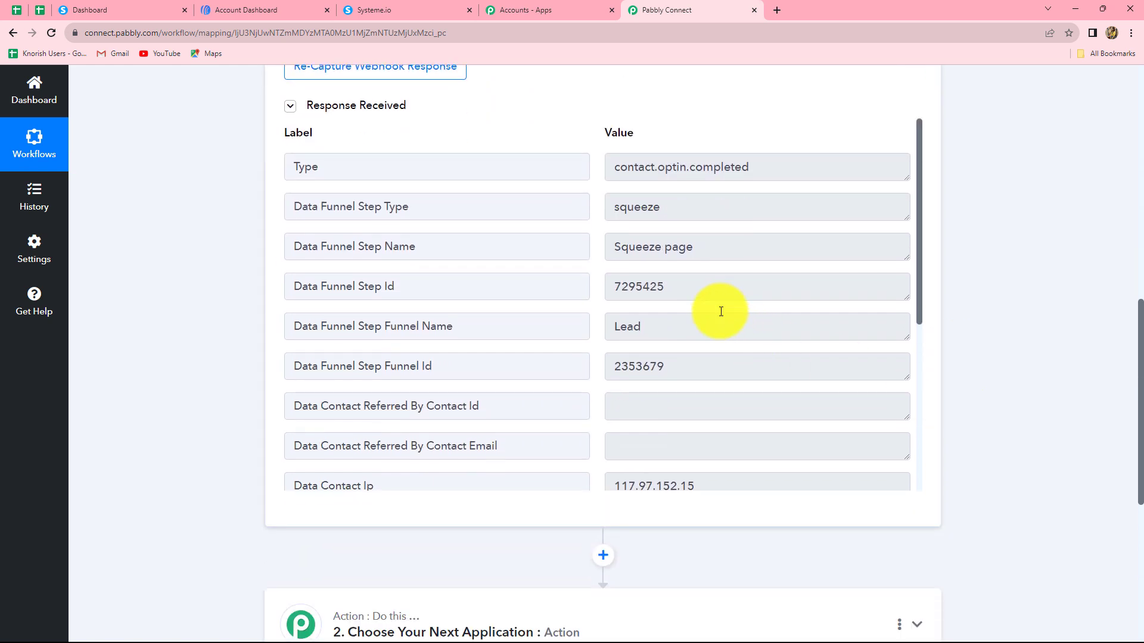
{"action": "scroll", "coordinate": [719, 309], "scroll_direction": "down", "scroll_amount": 5}
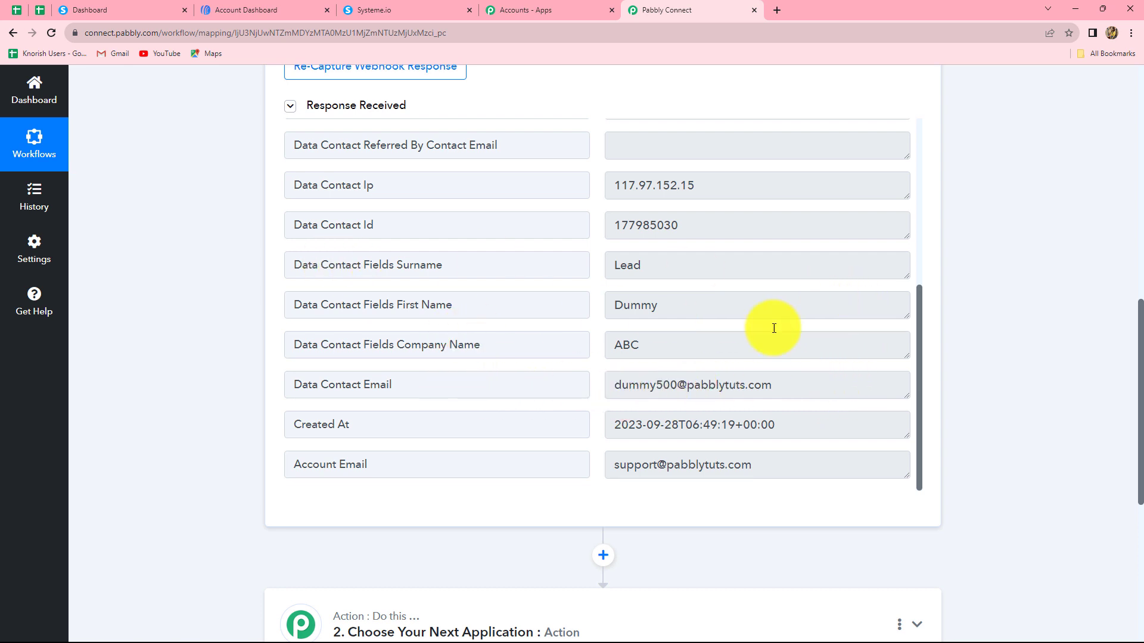
{"action": "scroll", "coordinate": [774, 361], "scroll_direction": "up", "scroll_amount": 5}
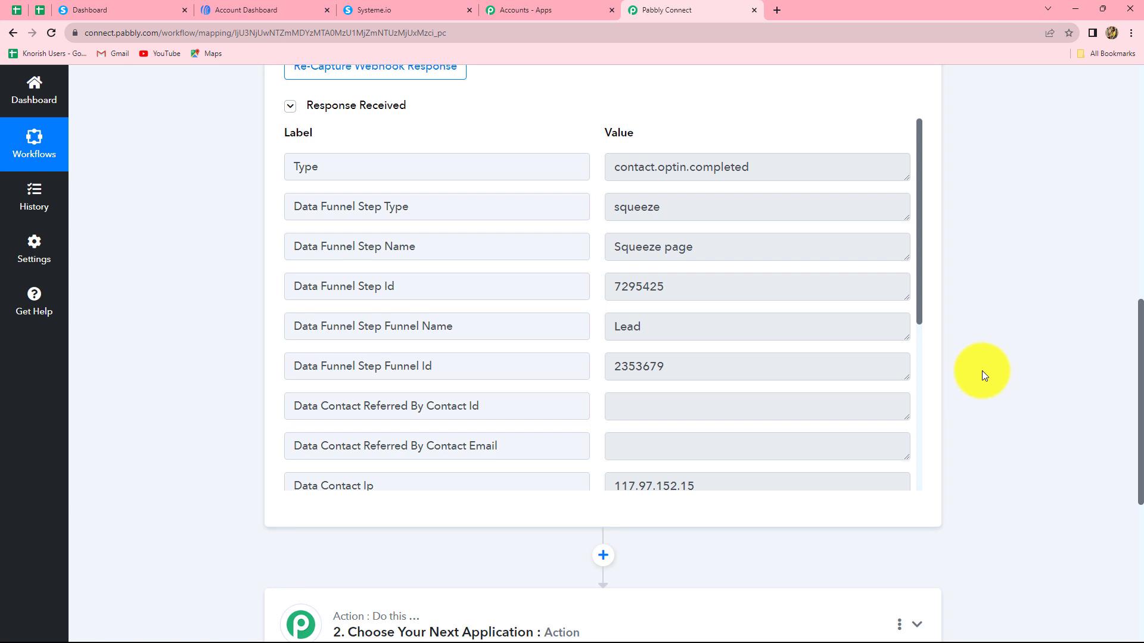
{"action": "scroll", "coordinate": [982, 374], "scroll_direction": "down", "scroll_amount": 5}
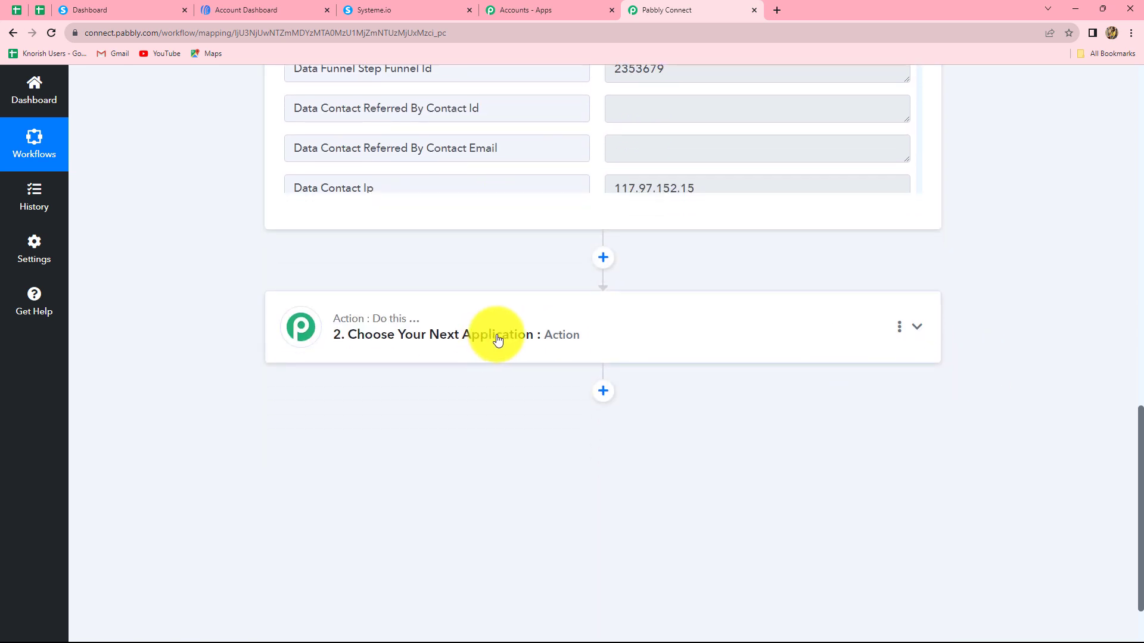
- Set the action to AWeber's Add or Update Subscriber and begin connecting the AWeber account
{"action": "left_click", "coordinate": [498, 339]}
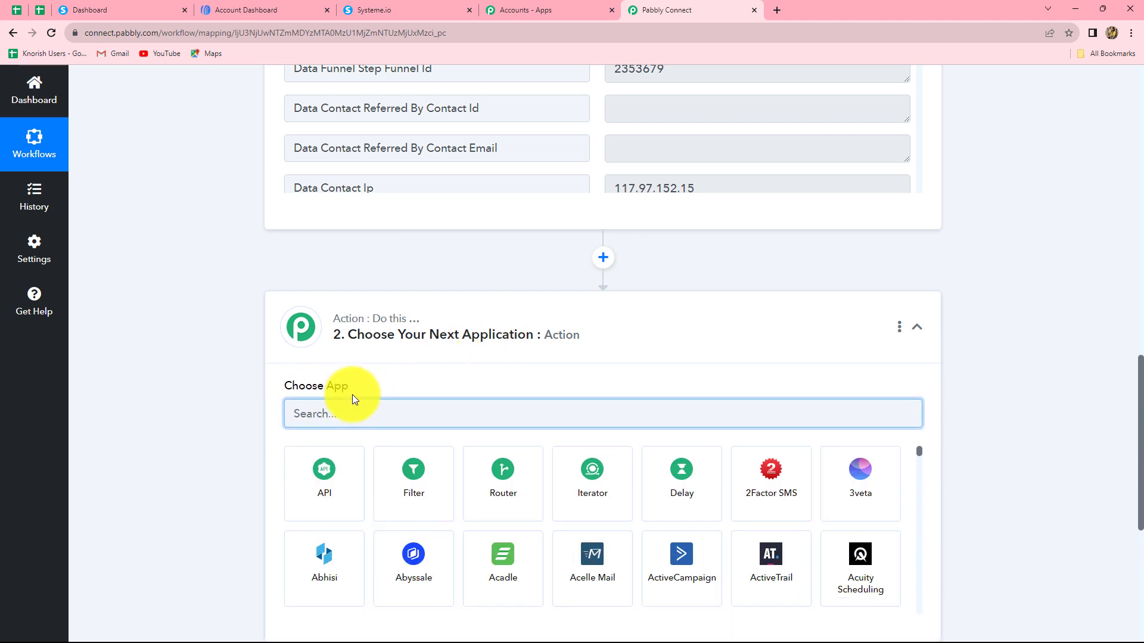
{"action": "type", "text": "aWE"}
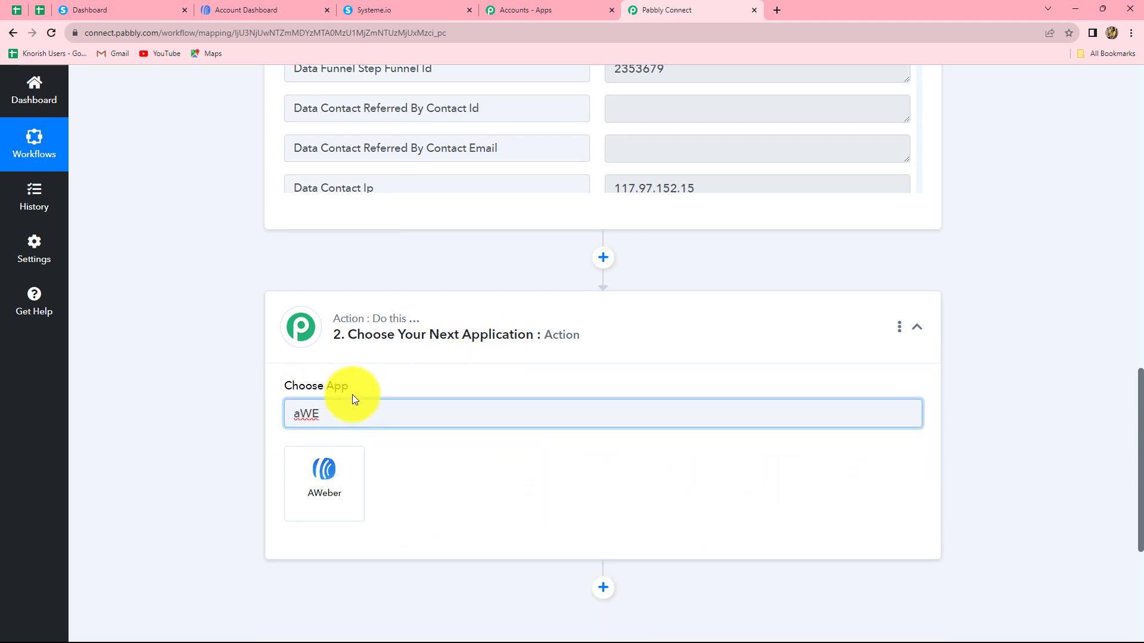
{"action": "left_click", "coordinate": [328, 474]}
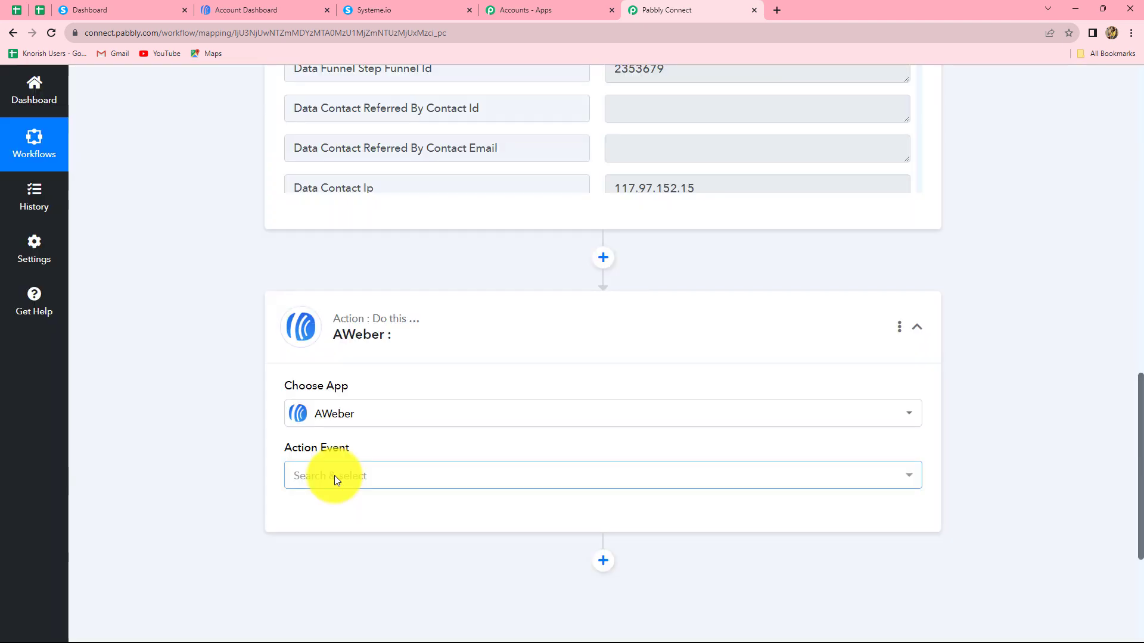
{"action": "left_click", "coordinate": [334, 475]}
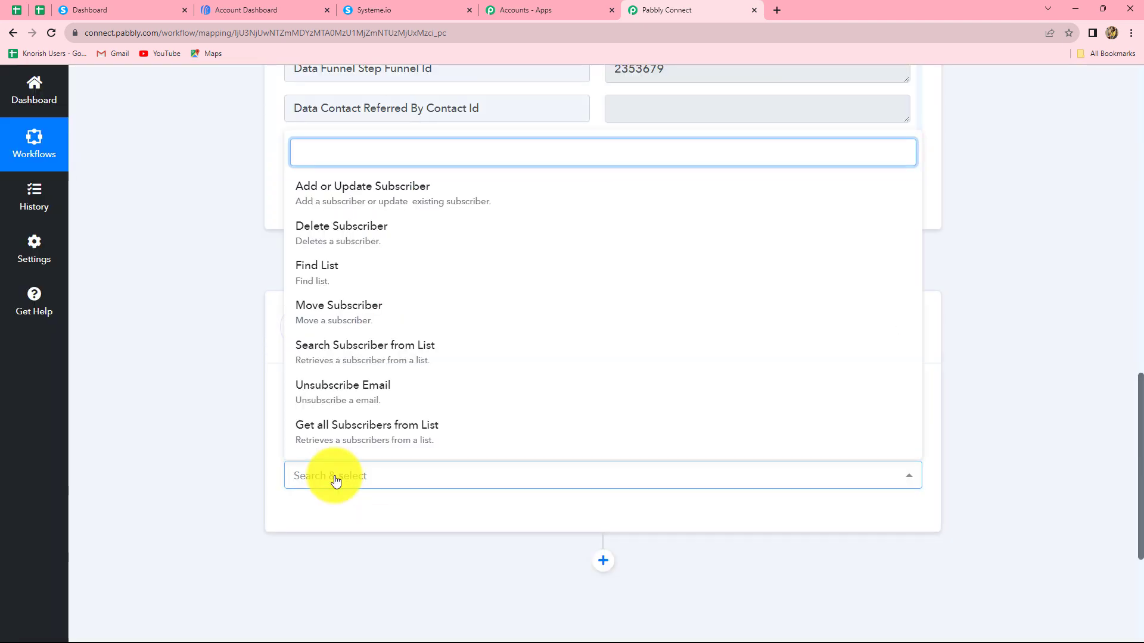
{"action": "left_click", "coordinate": [349, 188]}
{"action": "left_click", "coordinate": [309, 513]}
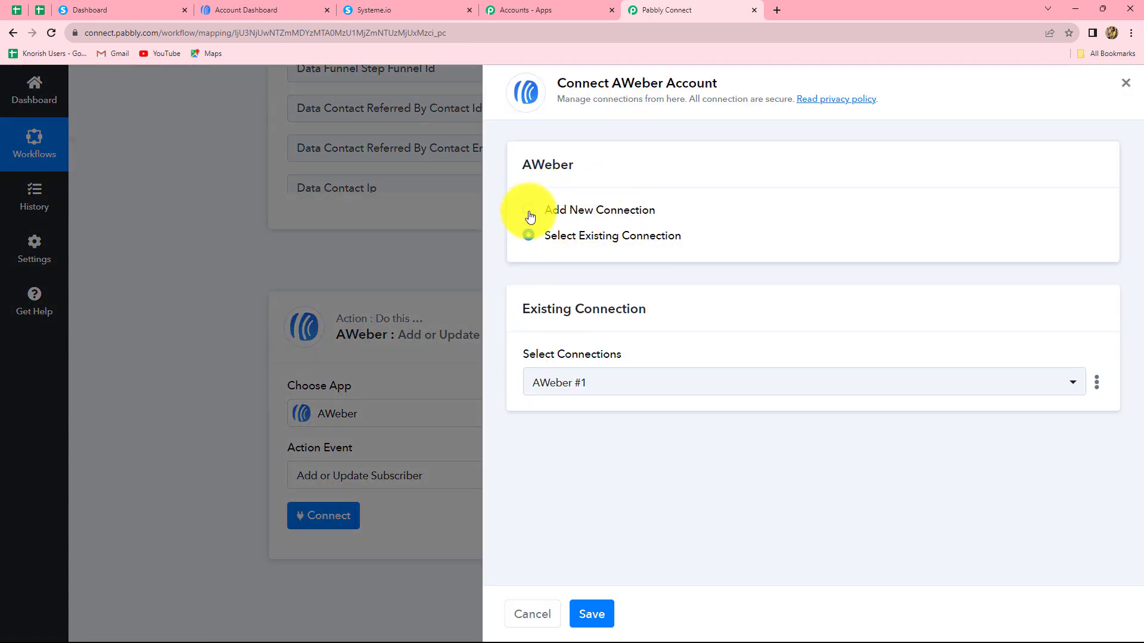
- Add a new AWeber #2 connection and allow Pabbly Connect access to the AWeber account
{"action": "left_click", "coordinate": [529, 211]}
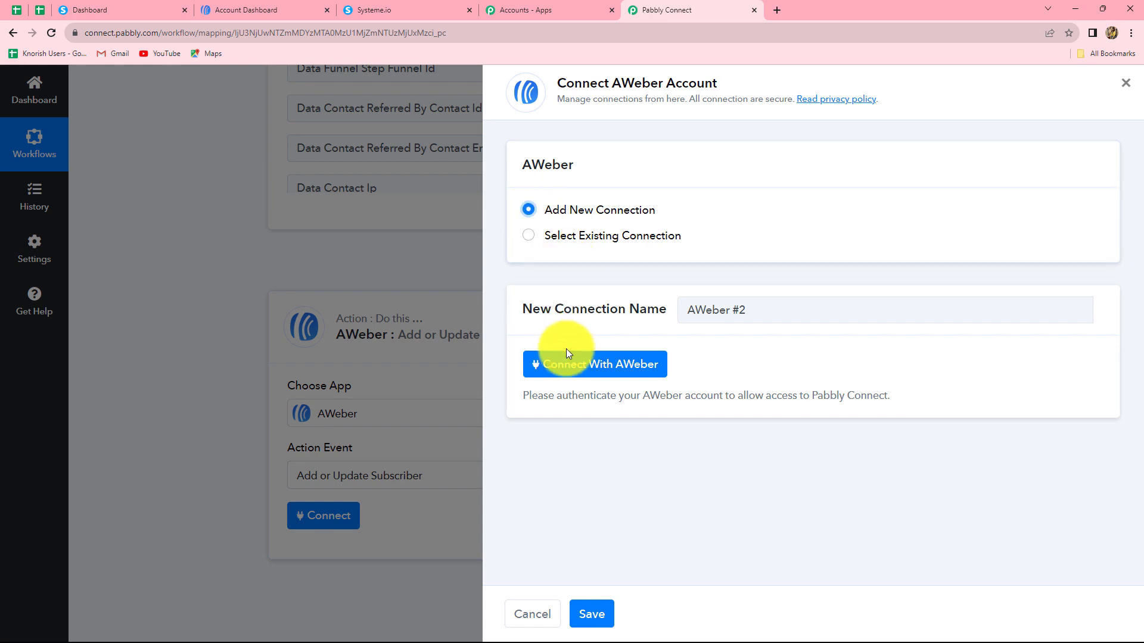
{"action": "left_click", "coordinate": [573, 370]}
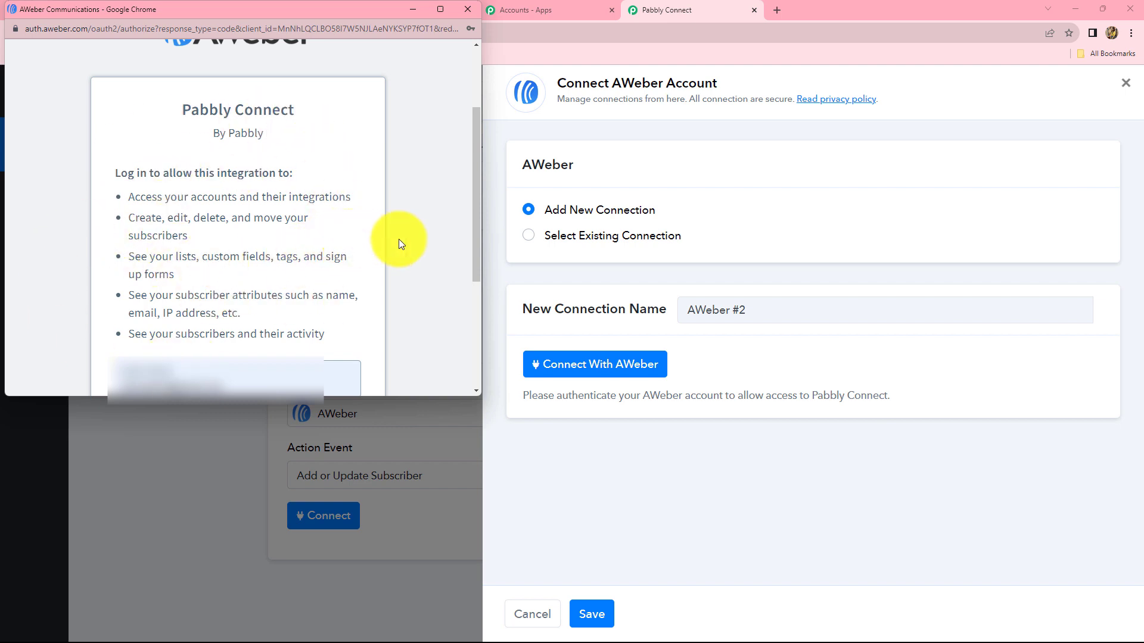
{"action": "scroll", "coordinate": [399, 238], "scroll_direction": "down", "scroll_amount": 3}
{"action": "scroll", "coordinate": [319, 172], "scroll_direction": "up", "scroll_amount": 3}
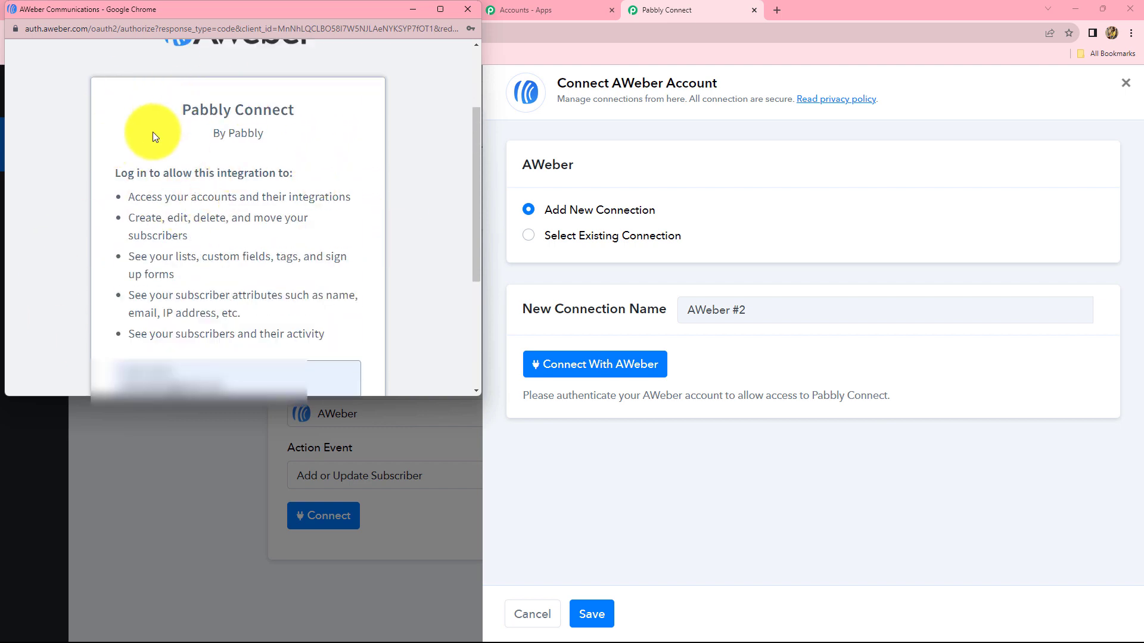
{"action": "scroll", "coordinate": [333, 191], "scroll_direction": "down", "scroll_amount": 3}
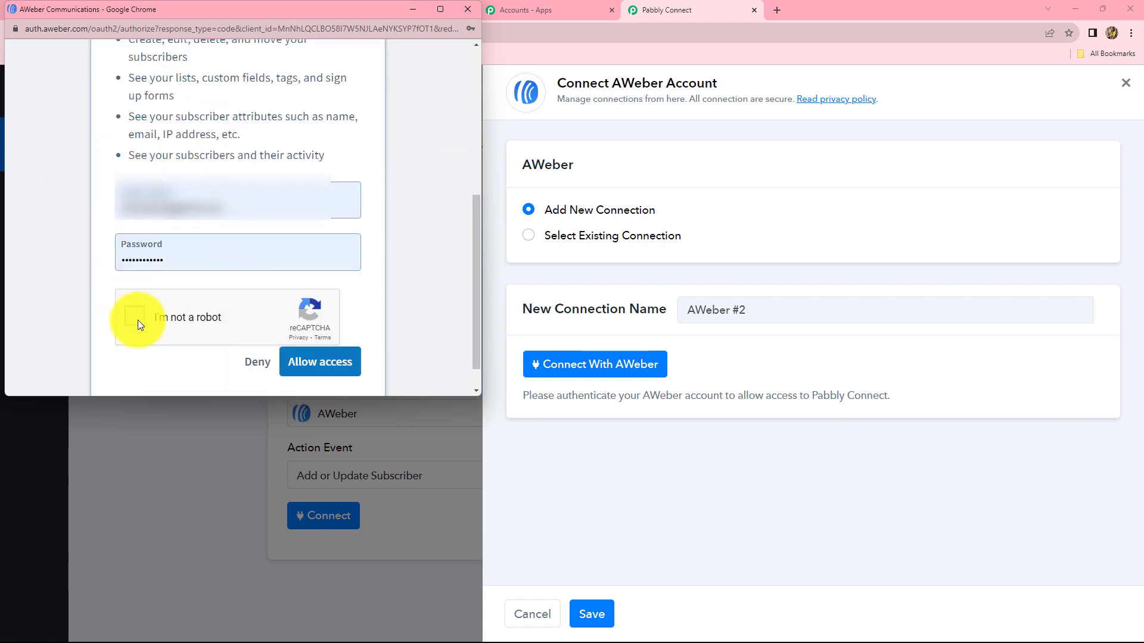
{"action": "left_click", "coordinate": [302, 364]}
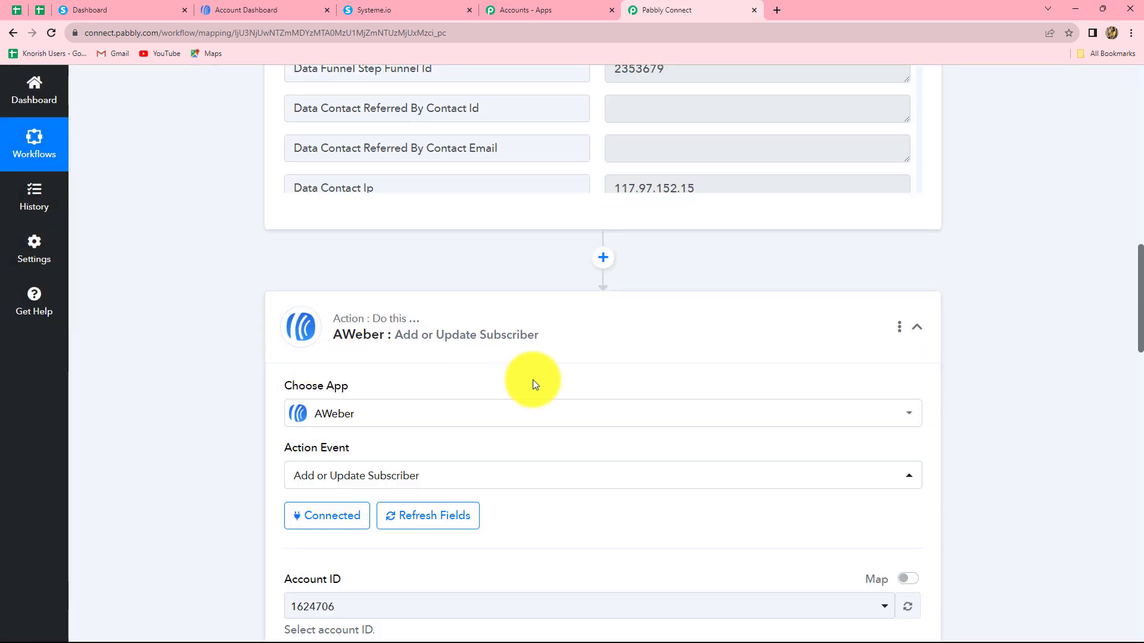
{"action": "scroll", "coordinate": [531, 380], "scroll_direction": "down", "scroll_amount": 5}
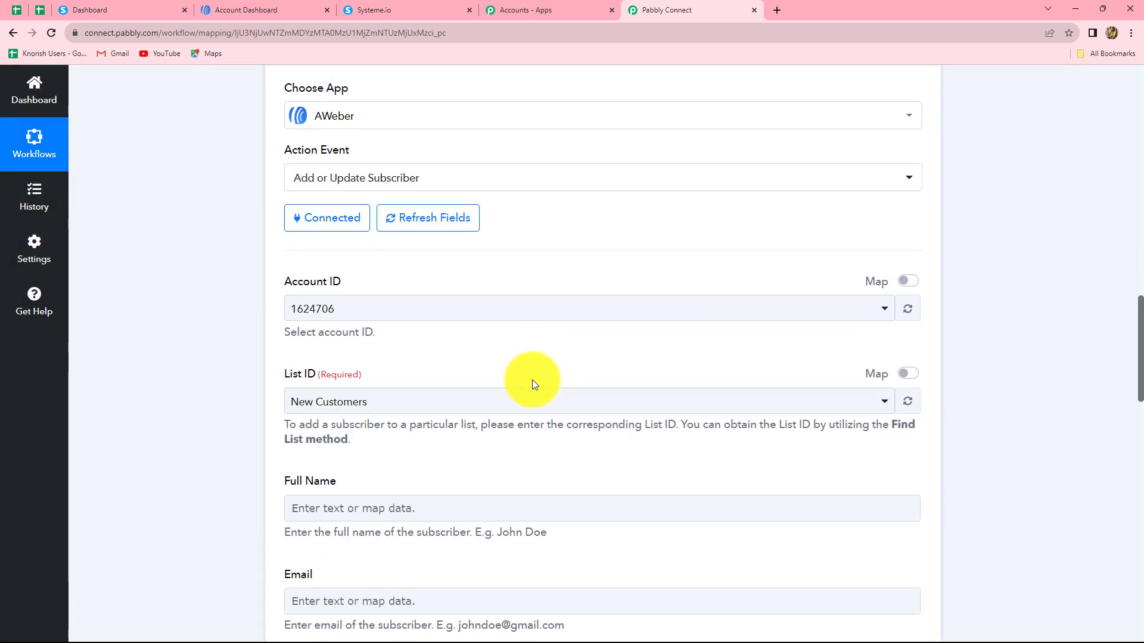
{"action": "scroll", "coordinate": [252, 402], "scroll_direction": "up", "scroll_amount": 2}
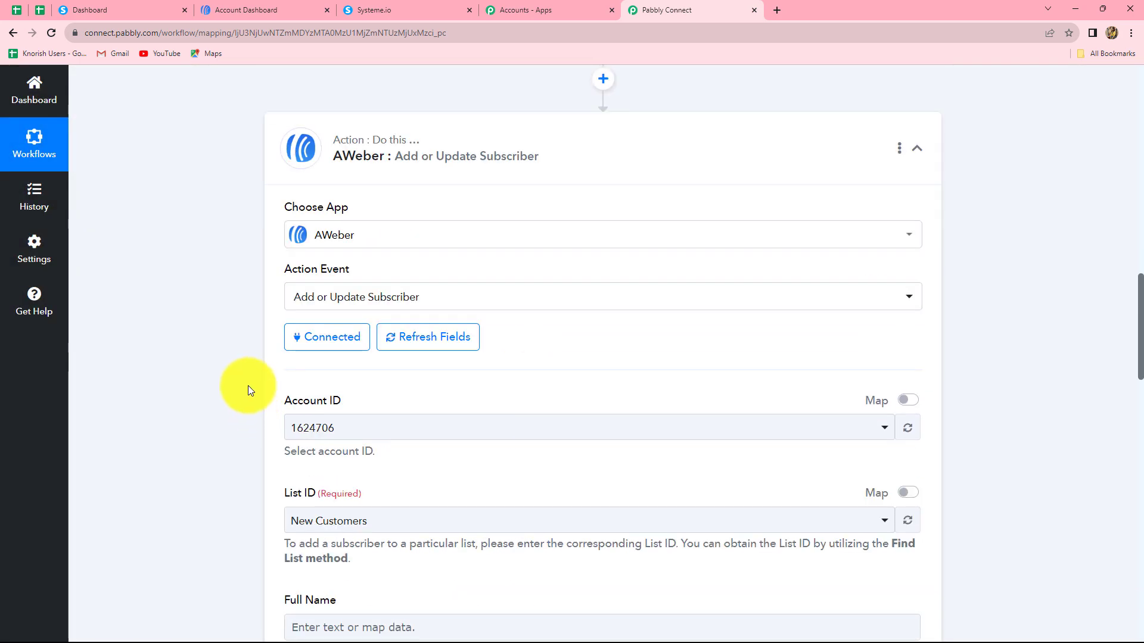
{"action": "left_click", "coordinate": [271, 10]}
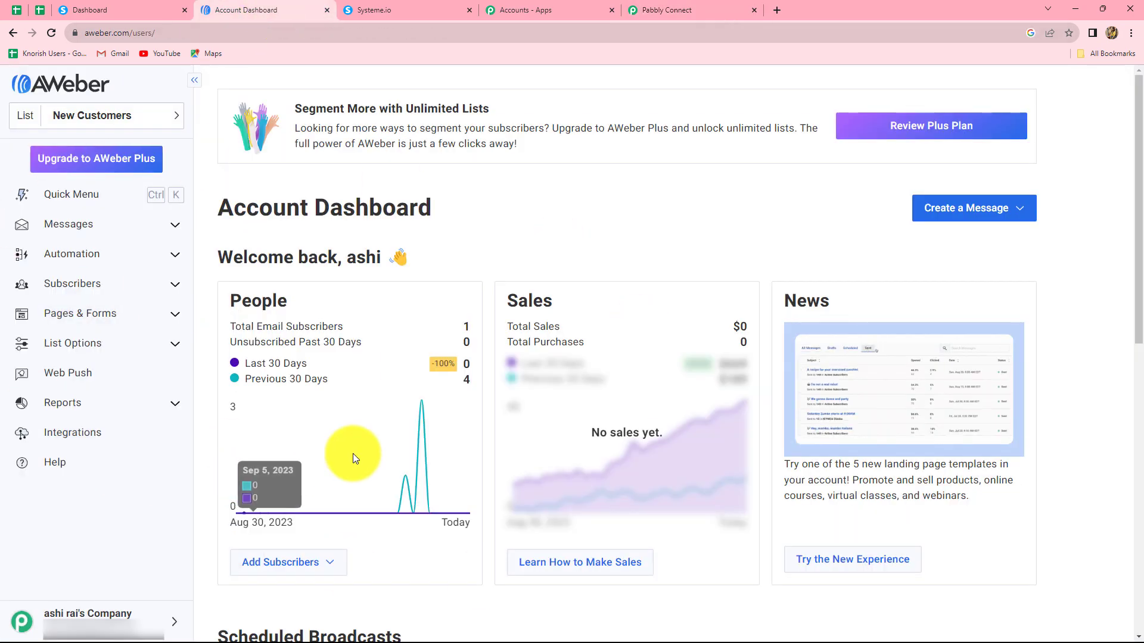
{"action": "left_click", "coordinate": [635, 13]}
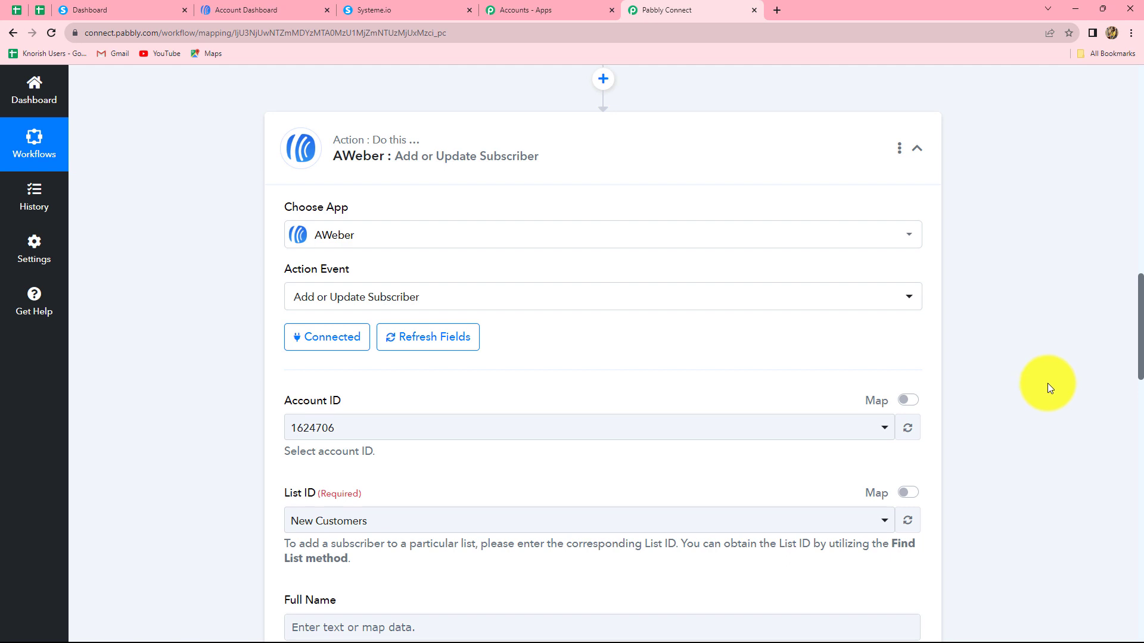
{"action": "scroll", "coordinate": [960, 426], "scroll_direction": "down", "scroll_amount": 4}
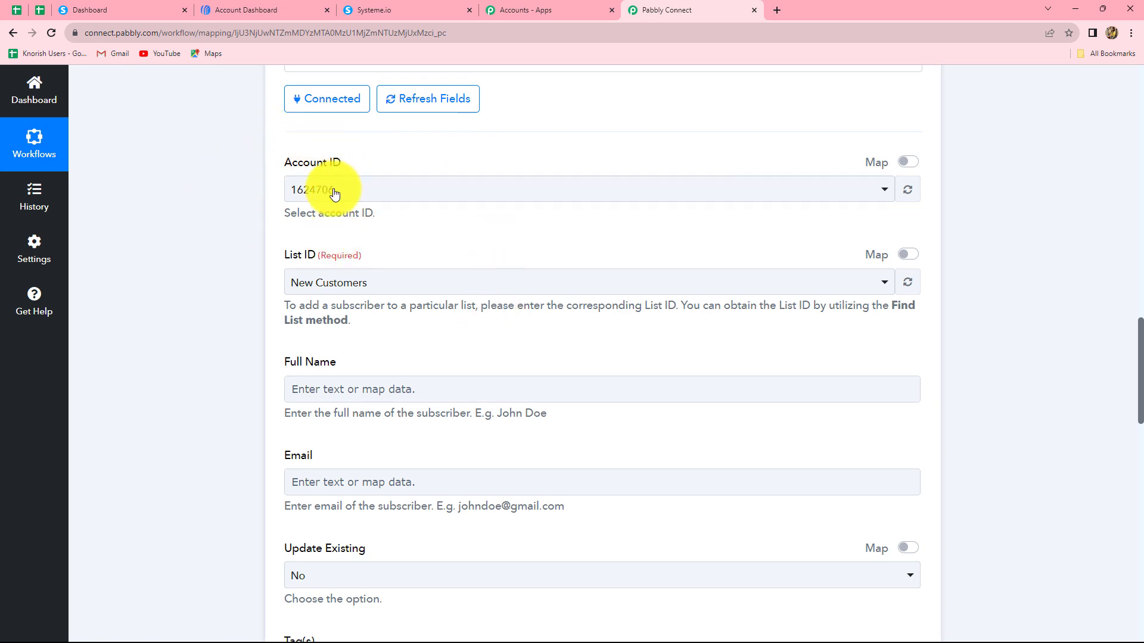
{"action": "left_click", "coordinate": [358, 191]}
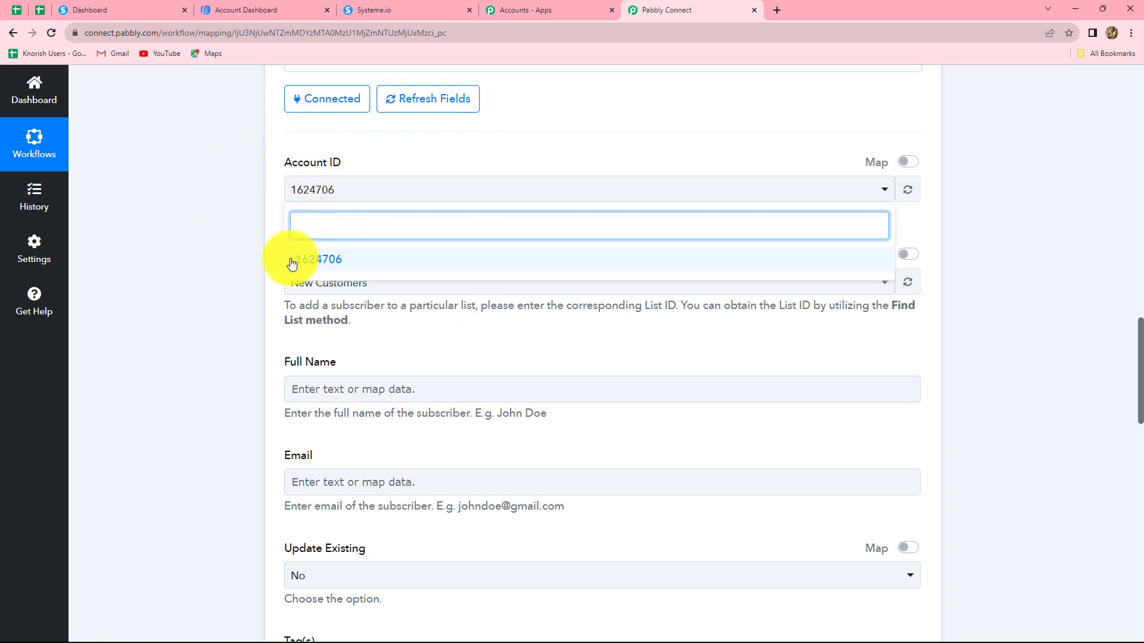
{"action": "scroll", "coordinate": [256, 238], "scroll_direction": "down", "scroll_amount": 2}
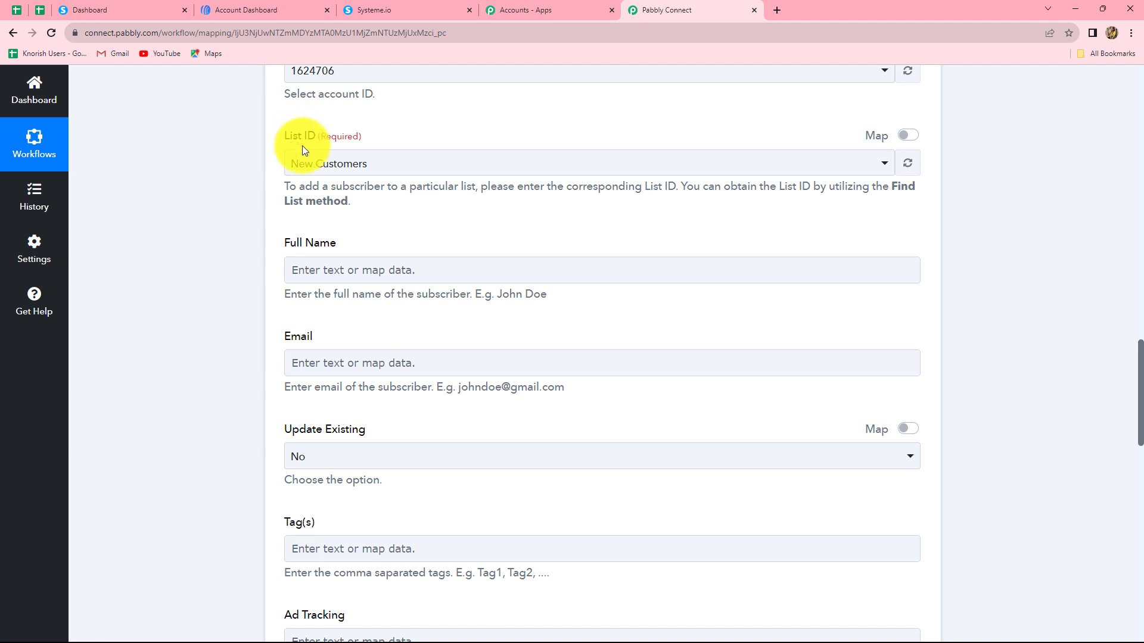
{"action": "left_click", "coordinate": [383, 171]}
{"action": "left_click", "coordinate": [238, 217]}
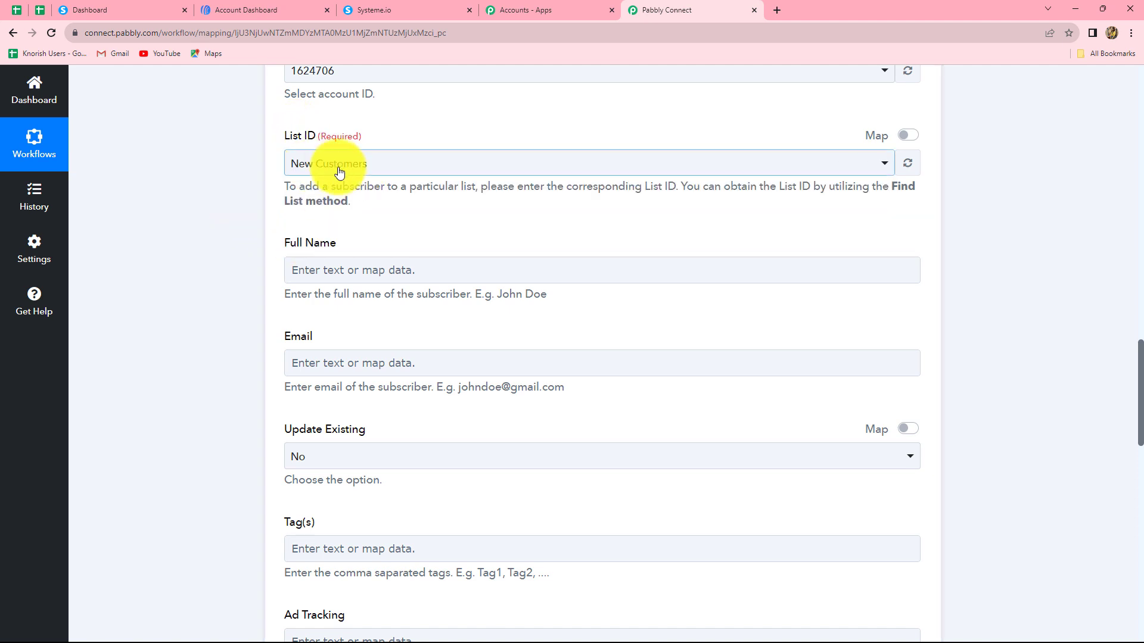
{"action": "left_click", "coordinate": [383, 168]}
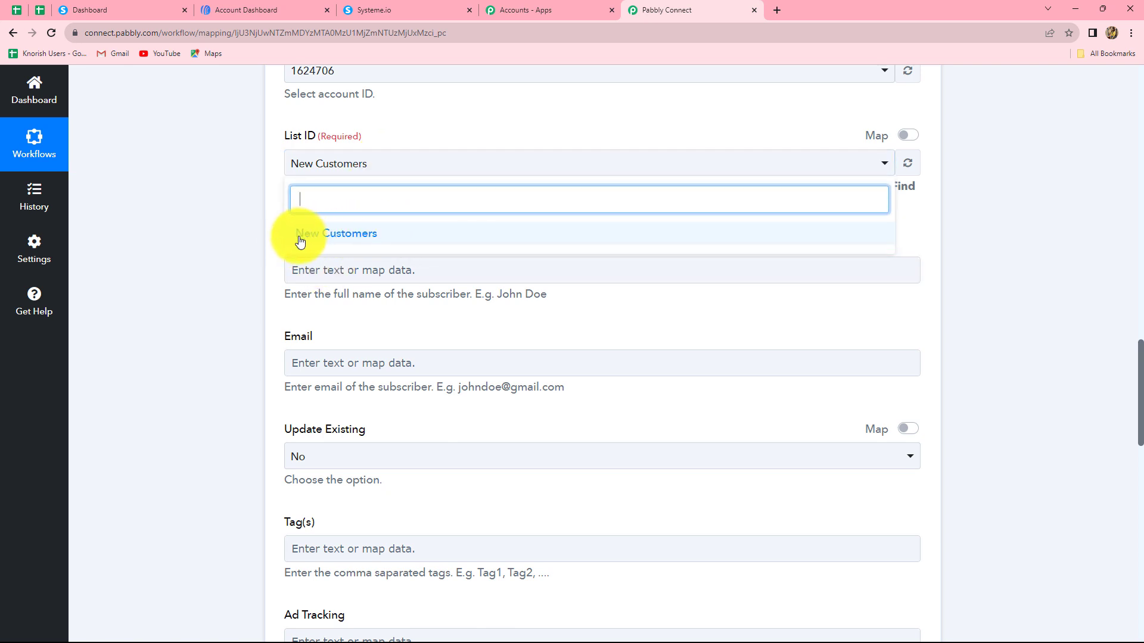
{"action": "left_click", "coordinate": [241, 219]}
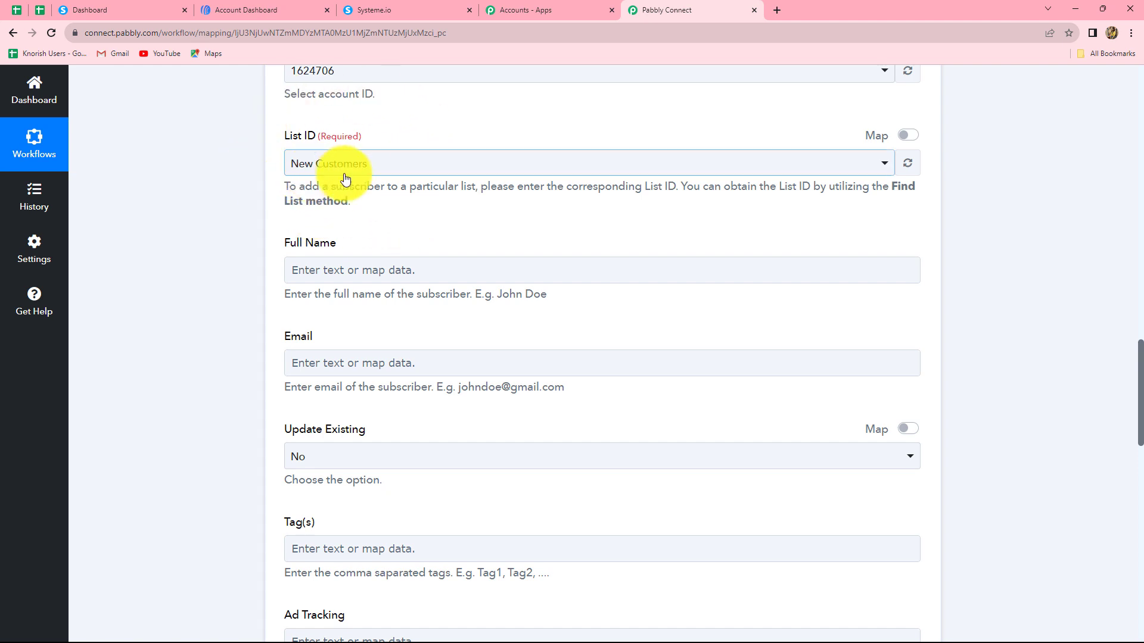
- Map Full Name to the Systeme.io First Name followed by Surname
{"action": "scroll", "coordinate": [357, 200], "scroll_direction": "down", "scroll_amount": 1}
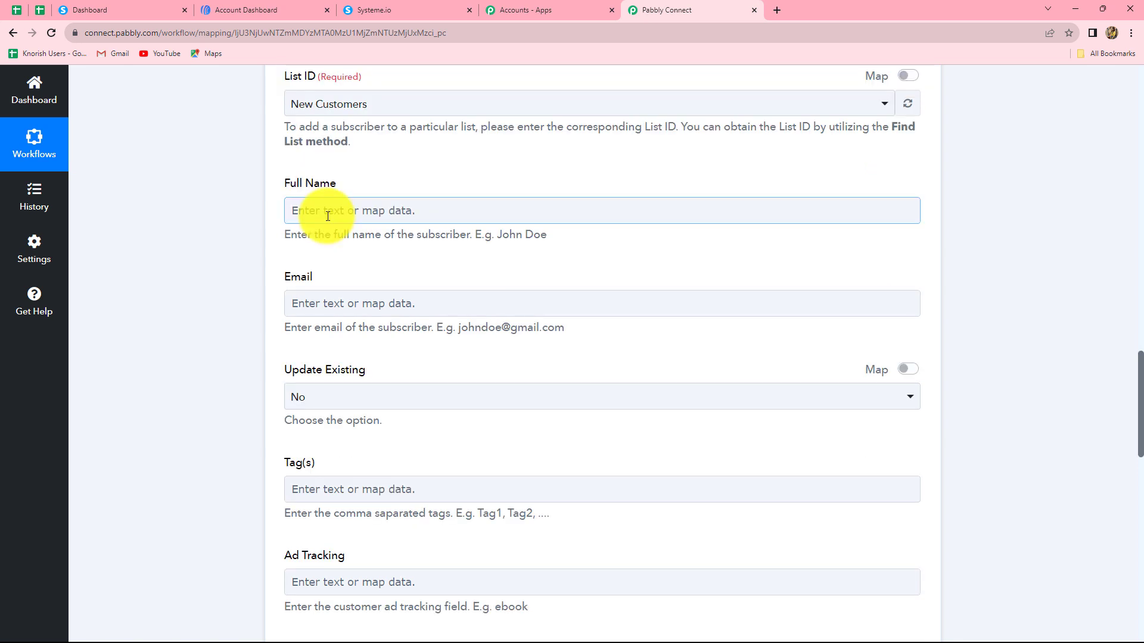
{"action": "left_click", "coordinate": [328, 216]}
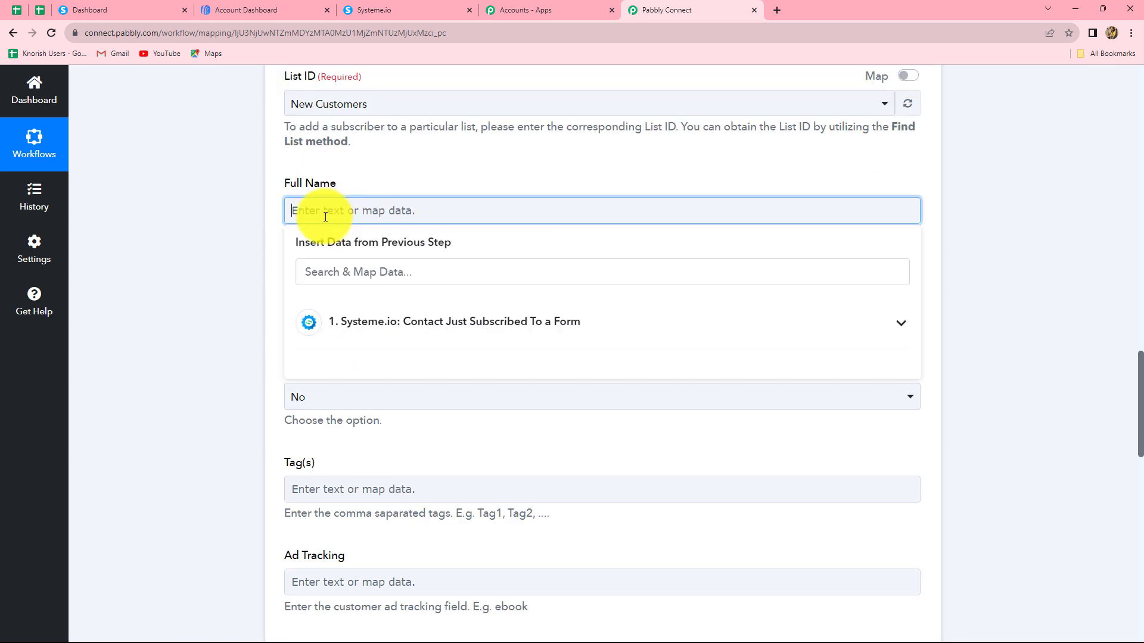
{"action": "left_click", "coordinate": [359, 322]}
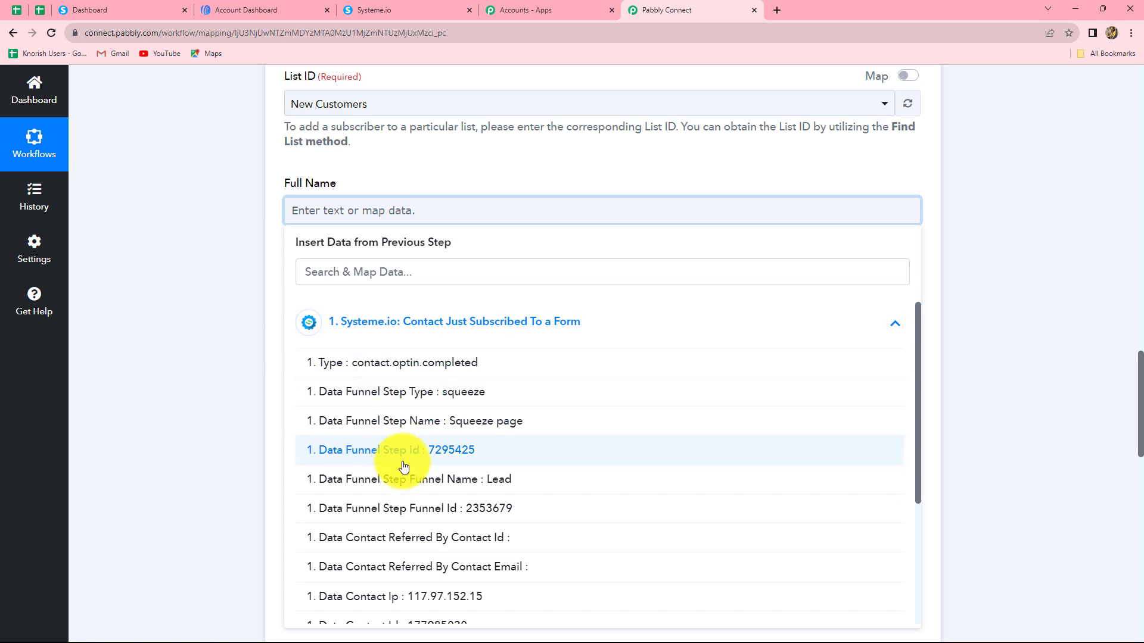
{"action": "scroll", "coordinate": [547, 524], "scroll_direction": "down", "scroll_amount": 3}
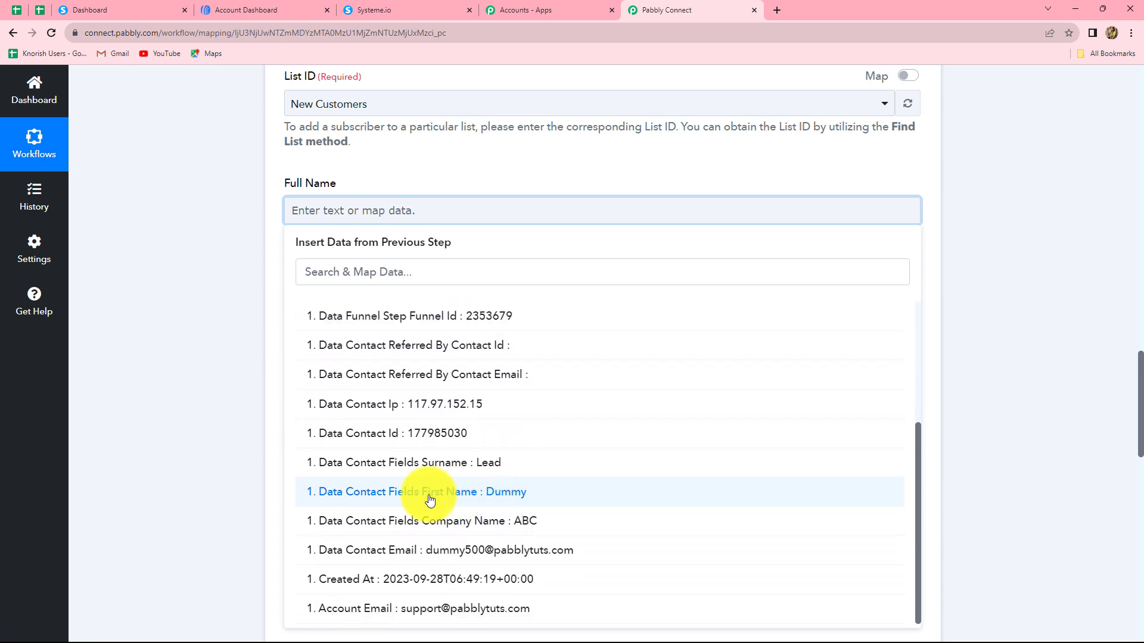
{"action": "left_click", "coordinate": [502, 493]}
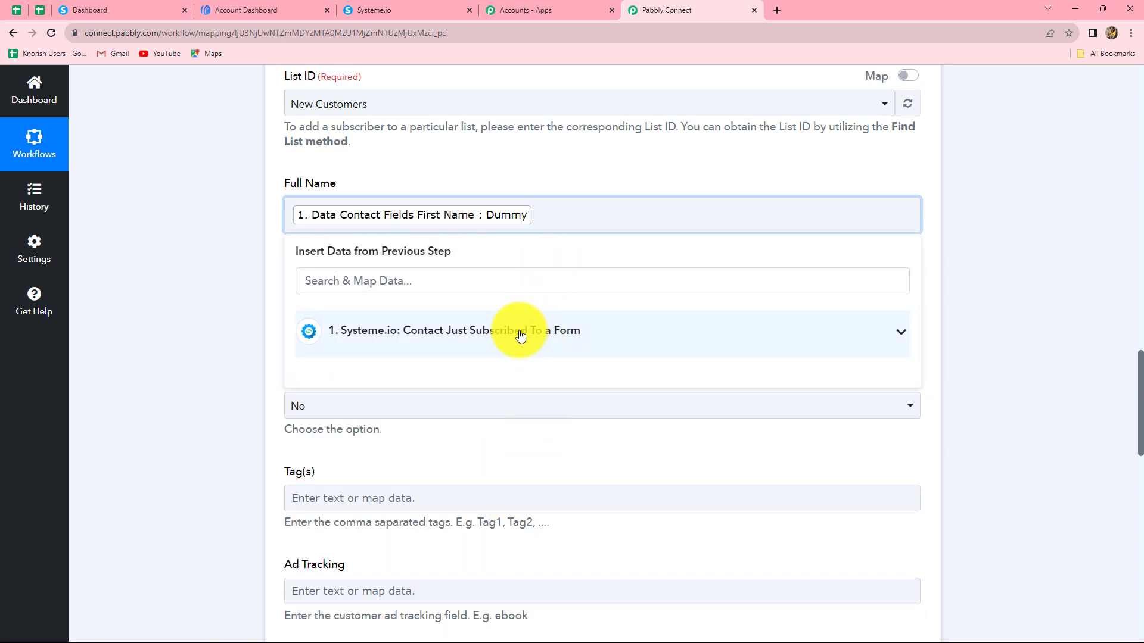
{"action": "left_click", "coordinate": [518, 333]}
{"action": "scroll", "coordinate": [561, 492], "scroll_direction": "down", "scroll_amount": 2}
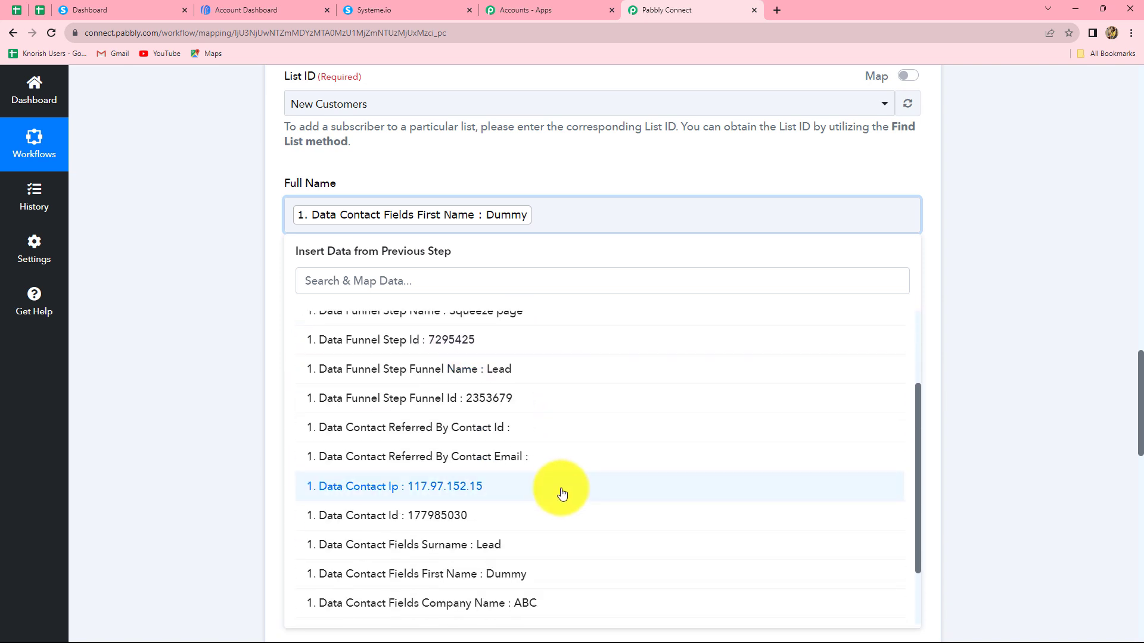
{"action": "left_click", "coordinate": [499, 546]}
{"action": "left_click", "coordinate": [978, 334]}
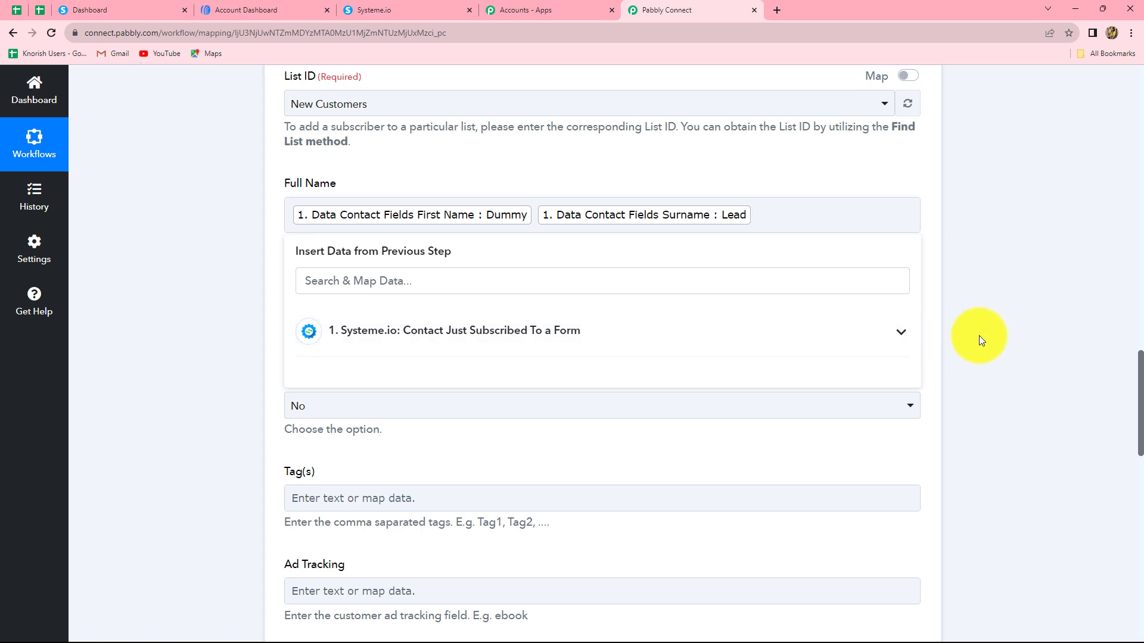
{"action": "scroll", "coordinate": [483, 278], "scroll_direction": "down", "scroll_amount": 2}
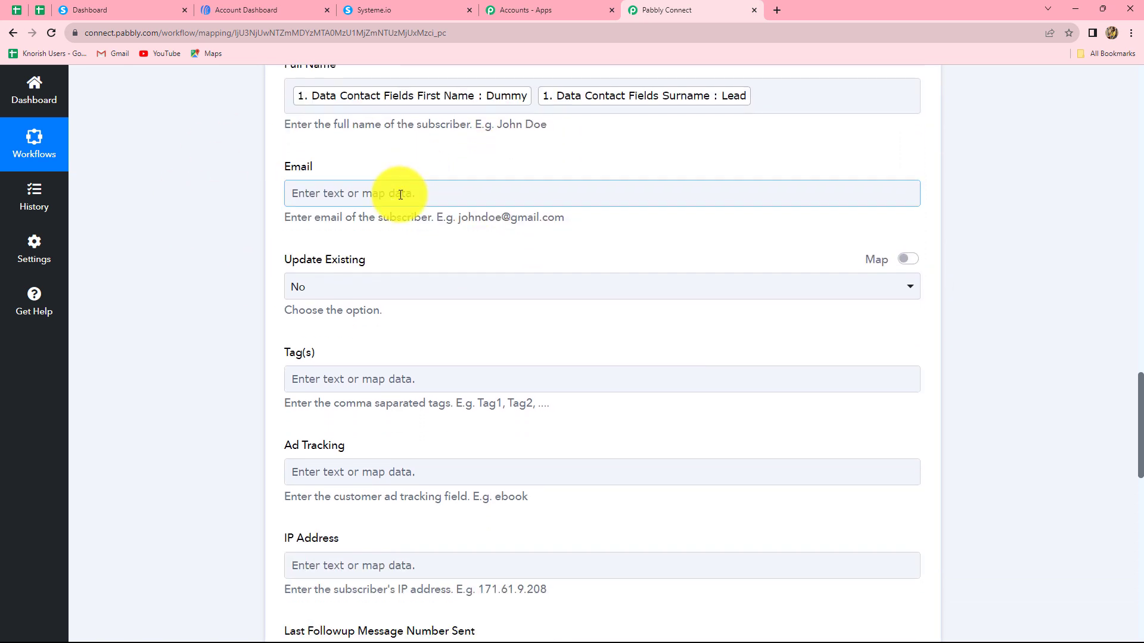
- Map the AWeber Email field to the Systeme.io Data Contact Email
{"action": "left_click", "coordinate": [400, 195]}
{"action": "left_click", "coordinate": [440, 302]}
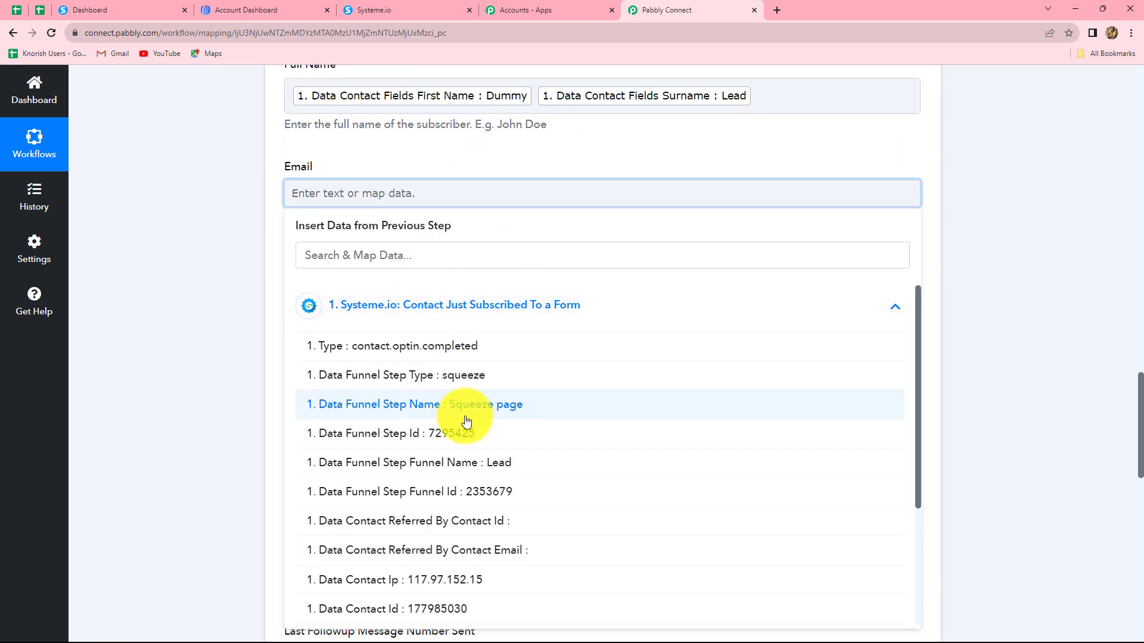
{"action": "scroll", "coordinate": [467, 425], "scroll_direction": "down", "scroll_amount": 3}
{"action": "left_click", "coordinate": [498, 550]}
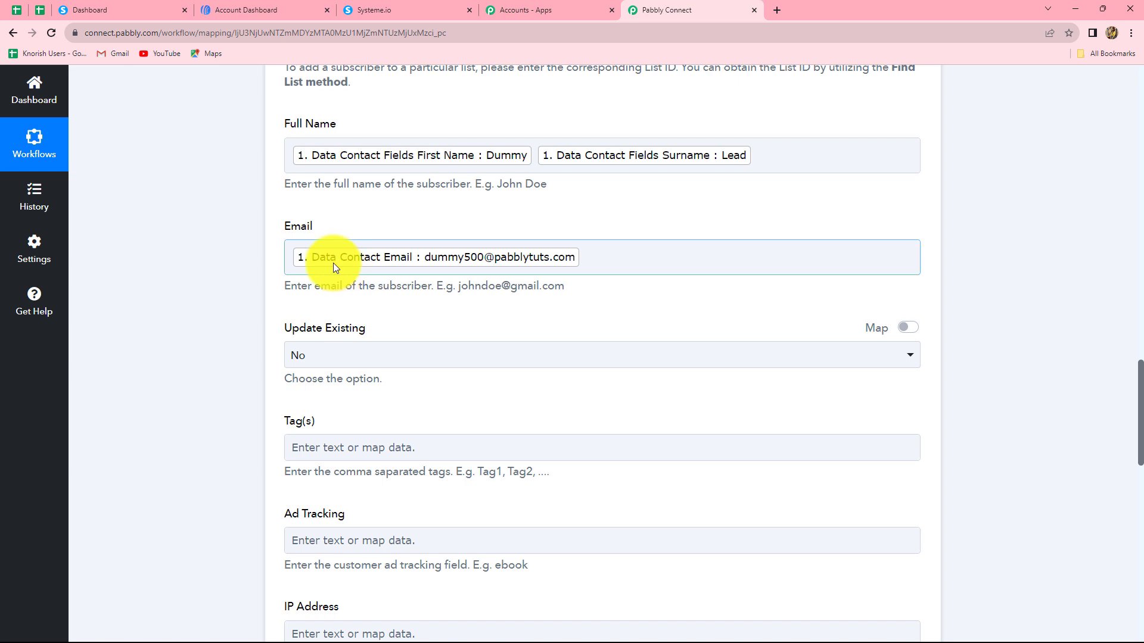
{"action": "left_click", "coordinate": [424, 224]}
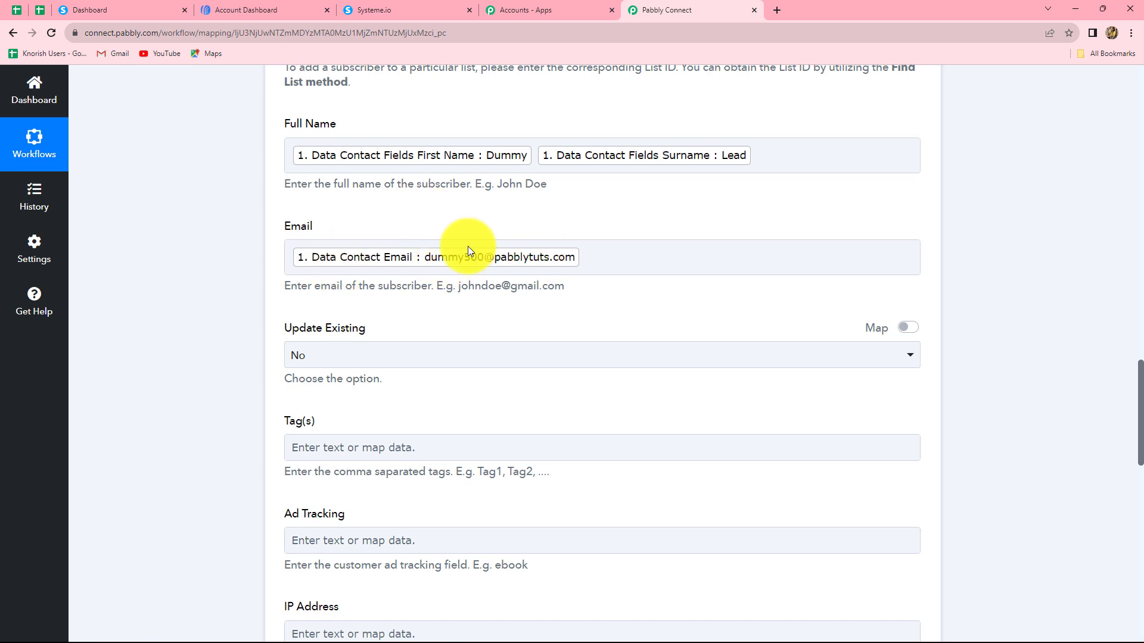
{"action": "scroll", "coordinate": [551, 283], "scroll_direction": "down", "scroll_amount": 3}
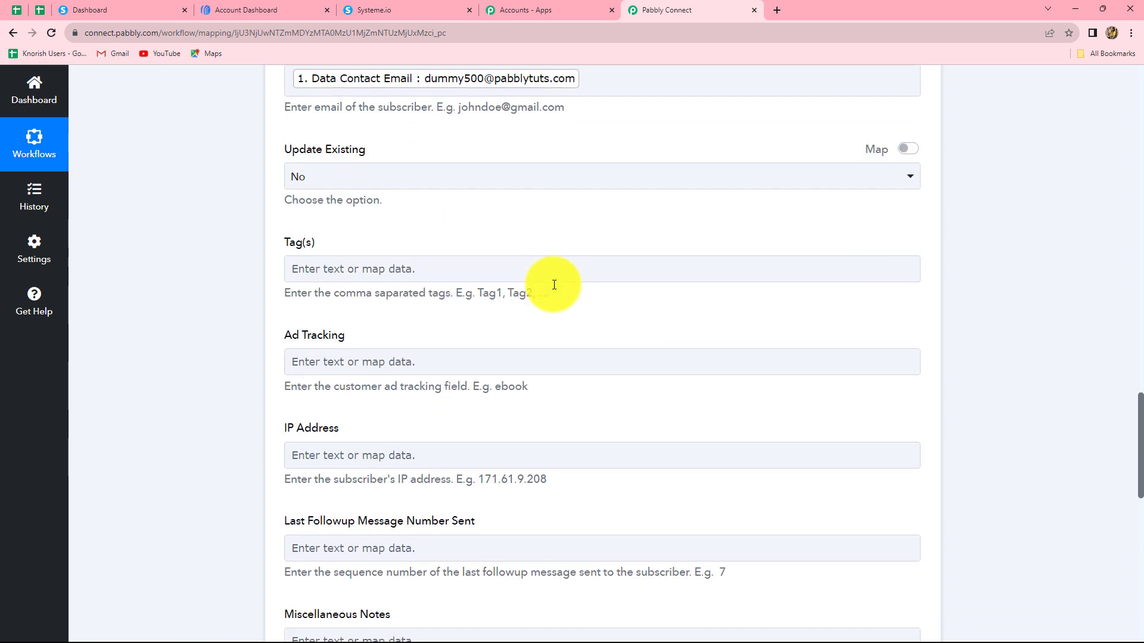
{"action": "scroll", "coordinate": [554, 285], "scroll_direction": "up", "scroll_amount": 1}
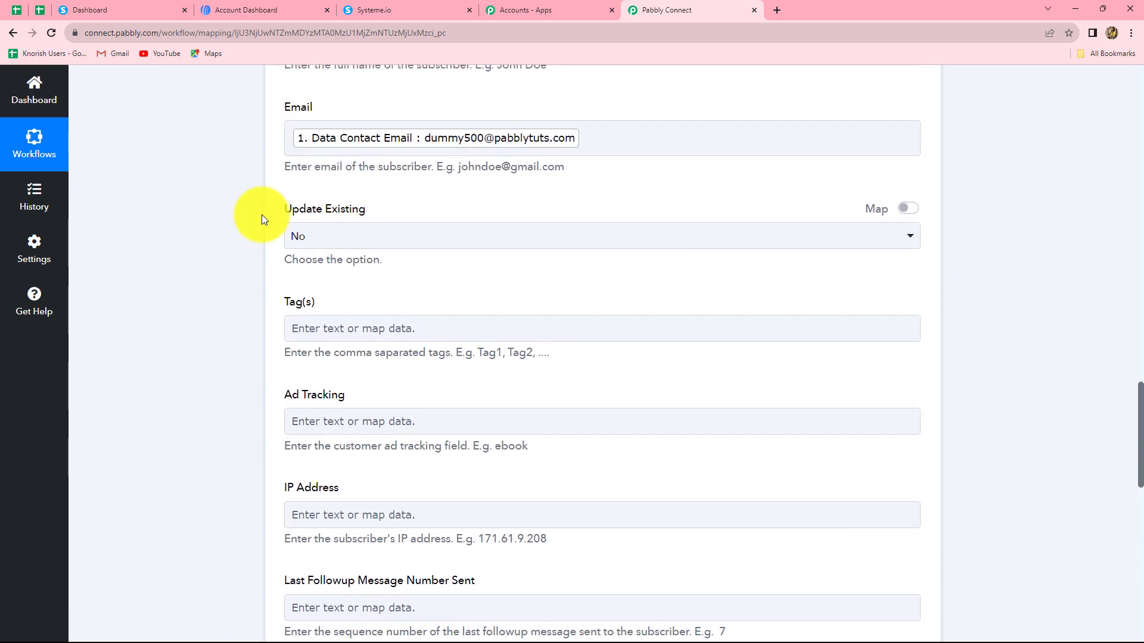
- Keep Update Existing set to No
{"action": "left_click", "coordinate": [348, 243]}
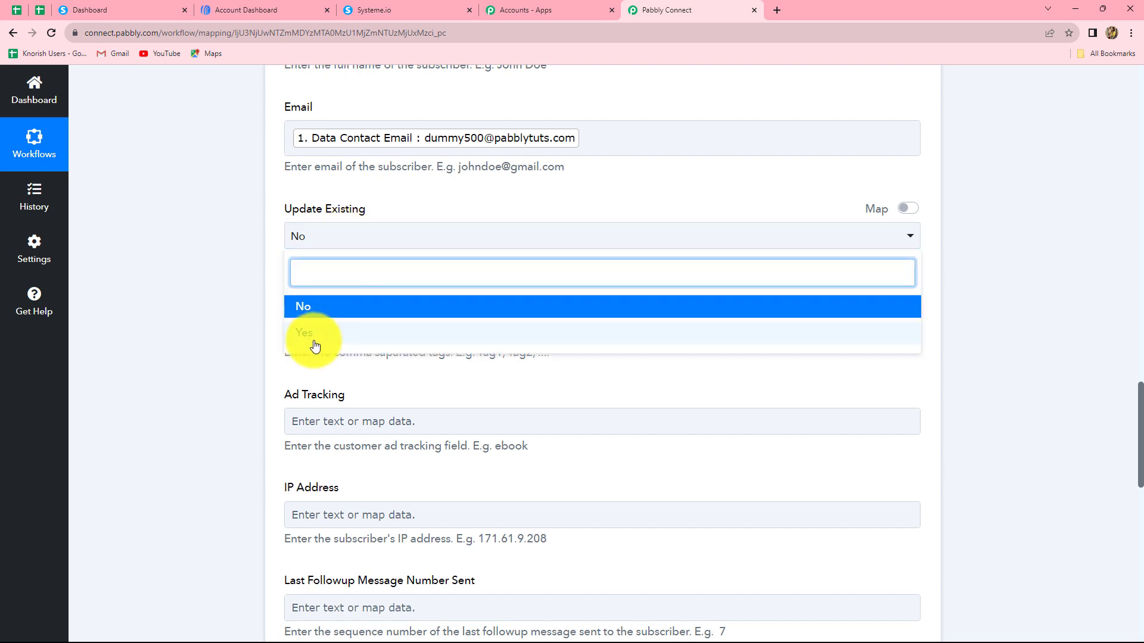
{"action": "left_click", "coordinate": [325, 307]}
{"action": "scroll", "coordinate": [327, 262], "scroll_direction": "down", "scroll_amount": 2}
- Enter 'Systeme io' as the subscriber tag in the Tag(s) field
{"action": "left_click", "coordinate": [320, 216]}
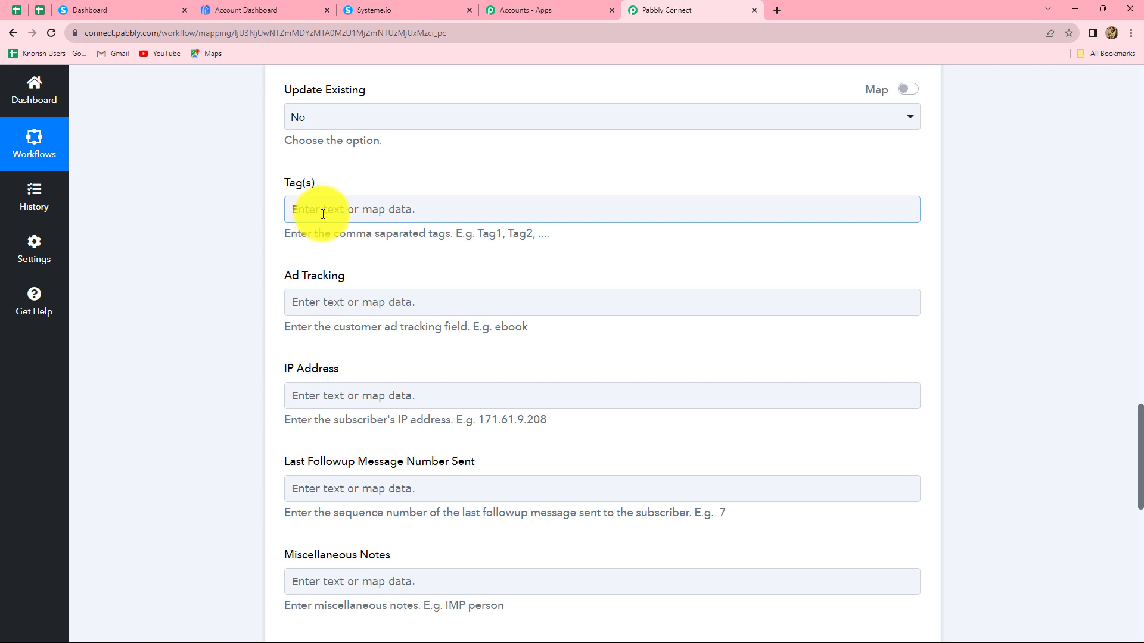
{"action": "left_click", "coordinate": [323, 213]}
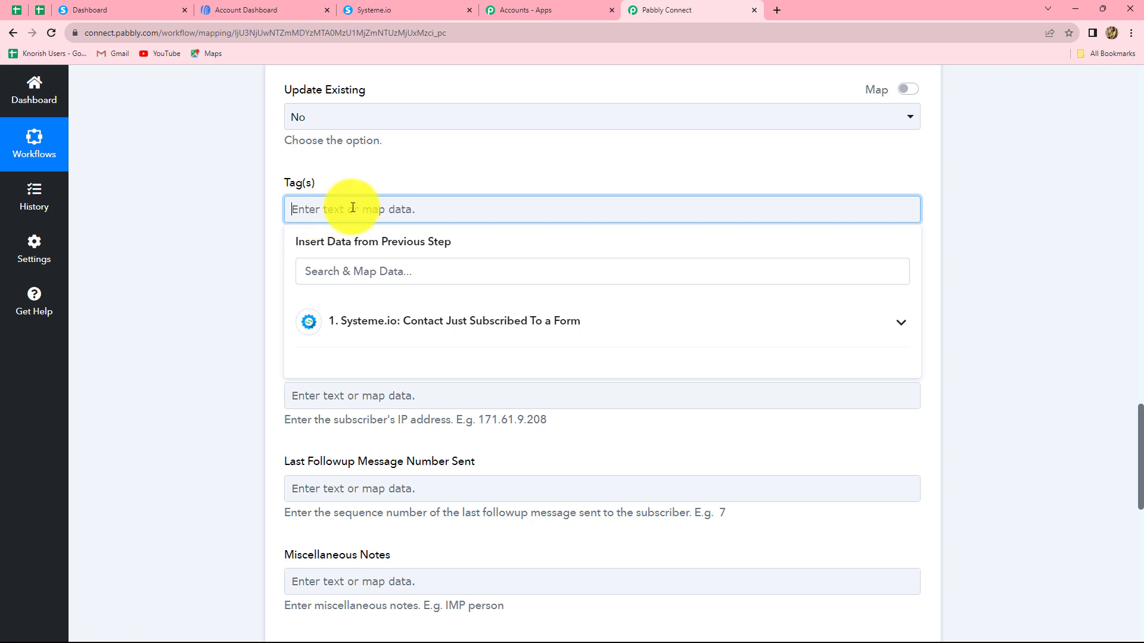
{"action": "type", "text": "Sy"}
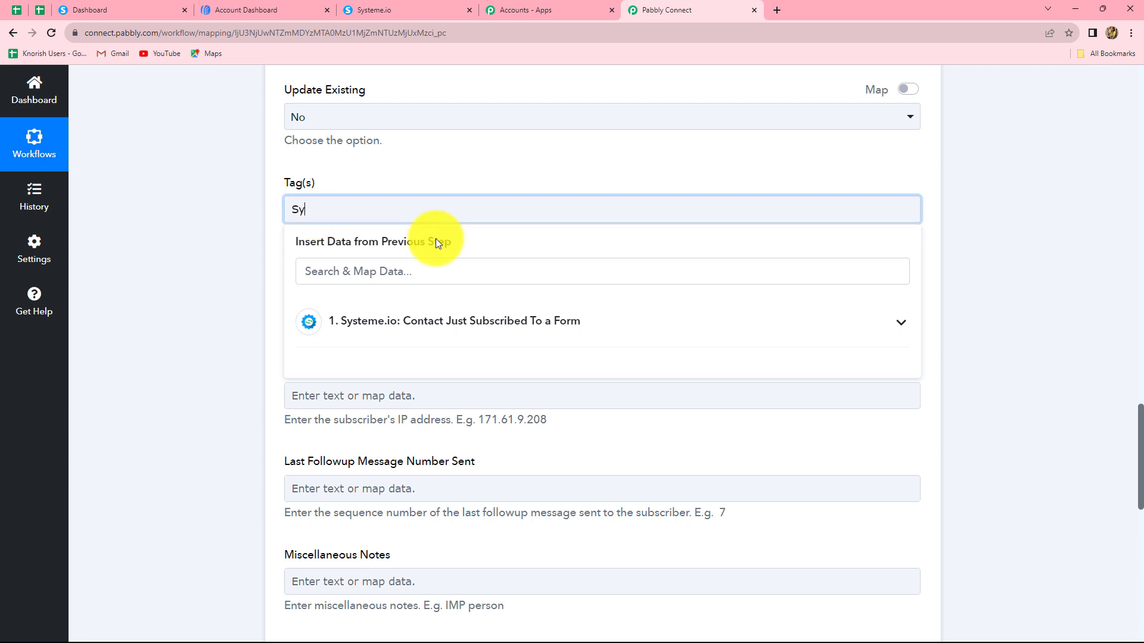
{"action": "type", "text": "steme. io"}
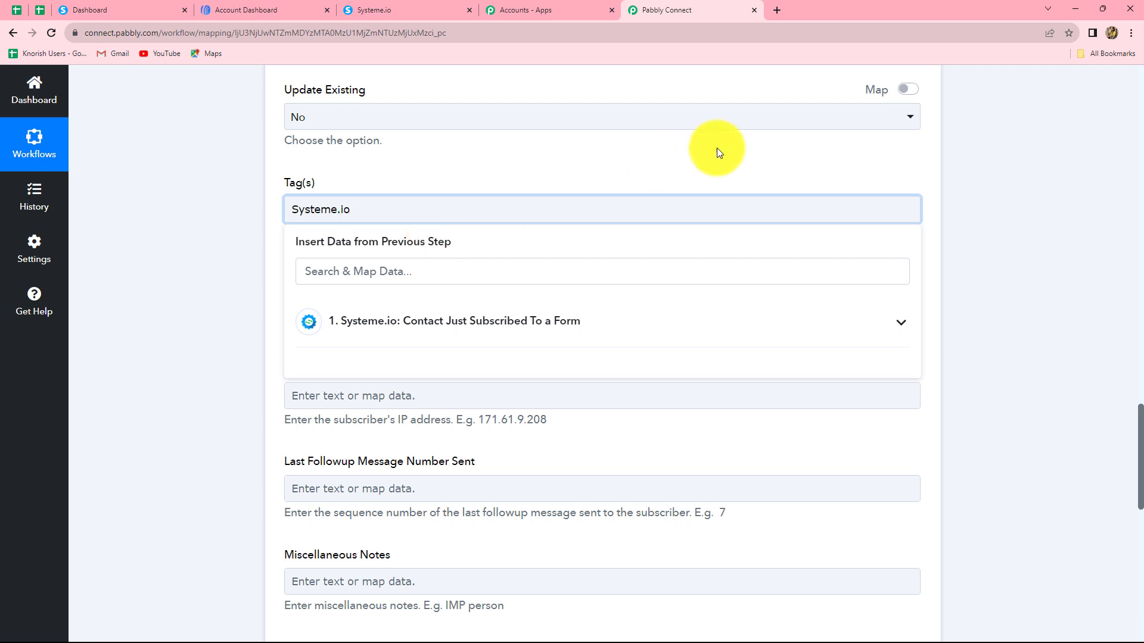
{"action": "left_click", "coordinate": [971, 206]}
{"action": "scroll", "coordinate": [388, 204], "scroll_direction": "down", "scroll_amount": 2}
{"action": "scroll", "coordinate": [387, 204], "scroll_direction": "up", "scroll_amount": 2}
{"action": "scroll", "coordinate": [389, 203], "scroll_direction": "down", "scroll_amount": 3}
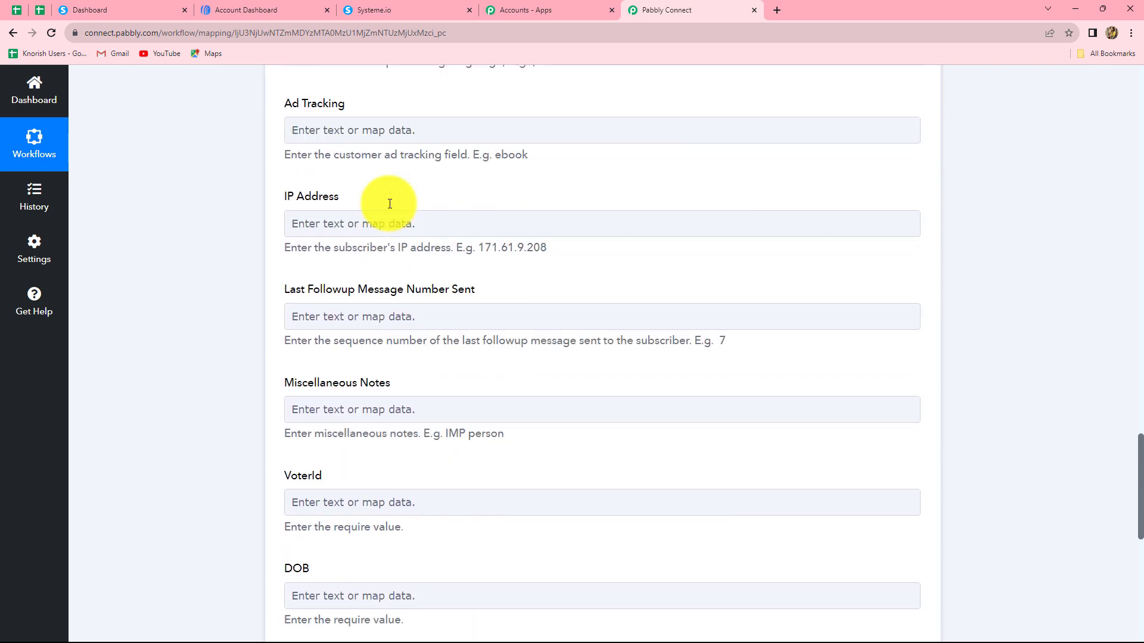
{"action": "left_click", "coordinate": [389, 204]}
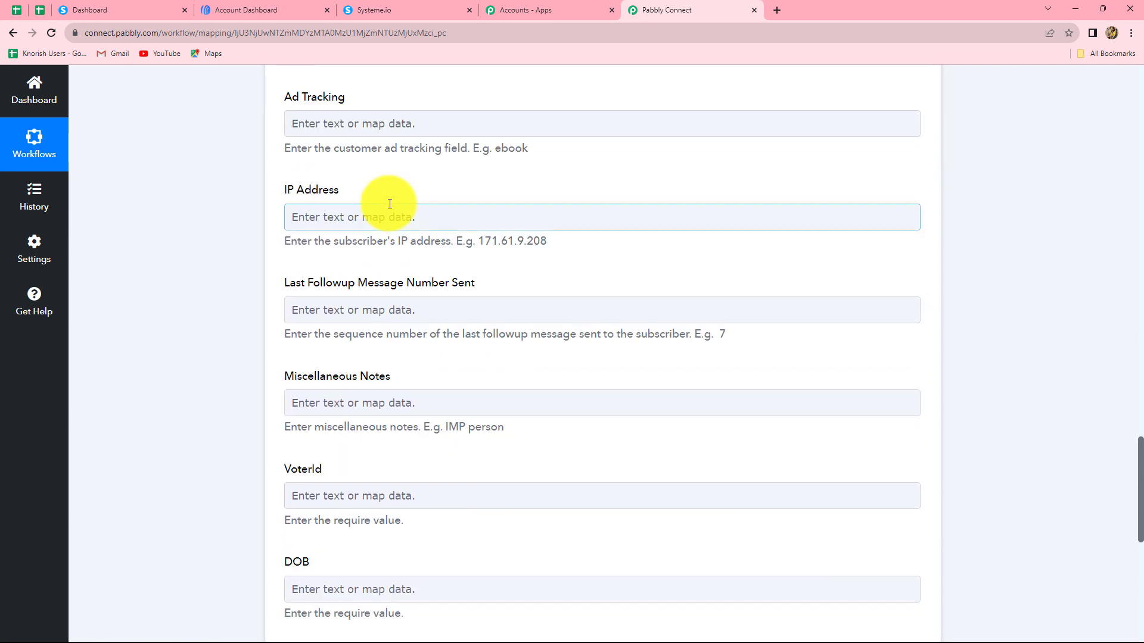
{"action": "scroll", "coordinate": [456, 323], "scroll_direction": "down", "scroll_amount": 7}
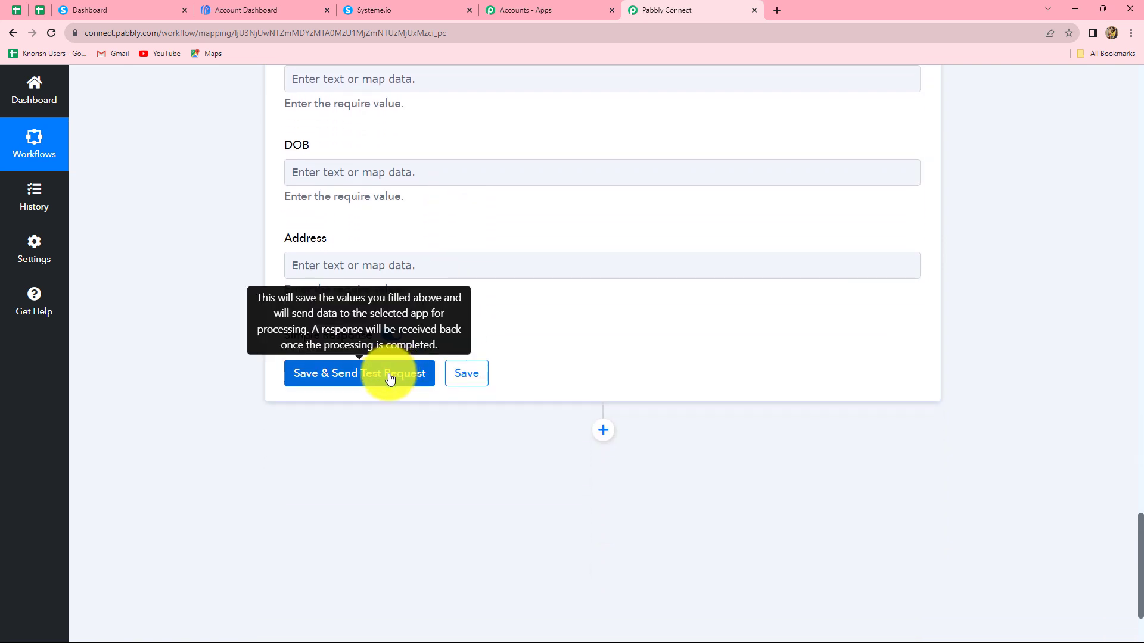
- Save the AWeber step, confirm the 201 test response, and open the AWeber dashboard
{"action": "left_click", "coordinate": [390, 376]}
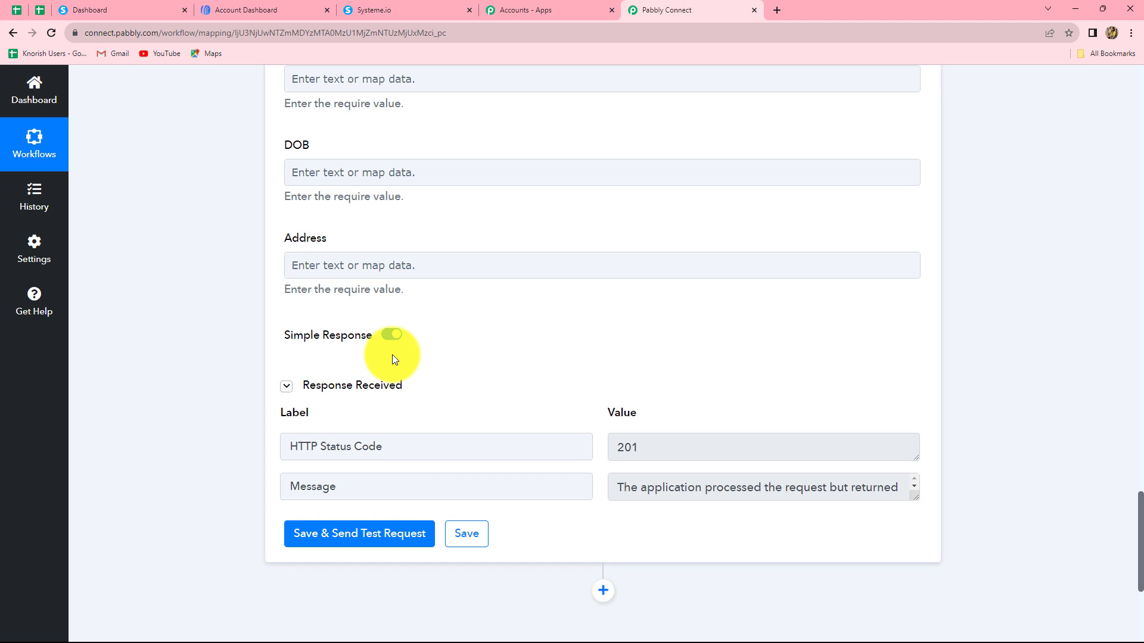
{"action": "left_click", "coordinate": [904, 497]}
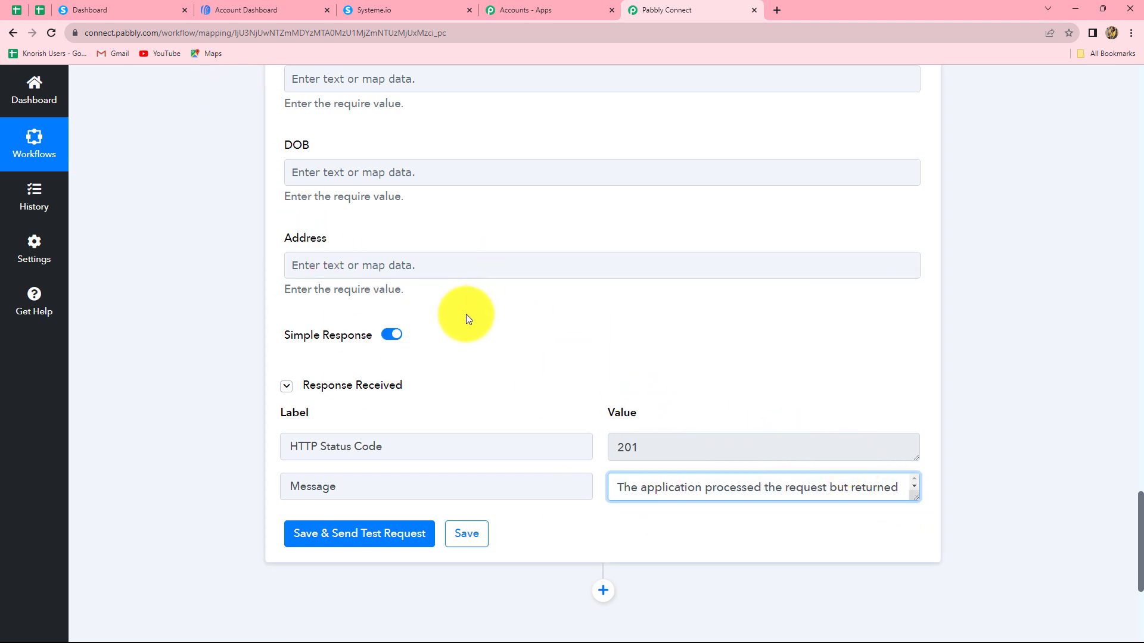
{"action": "scroll", "coordinate": [466, 313], "scroll_direction": "up", "scroll_amount": 4}
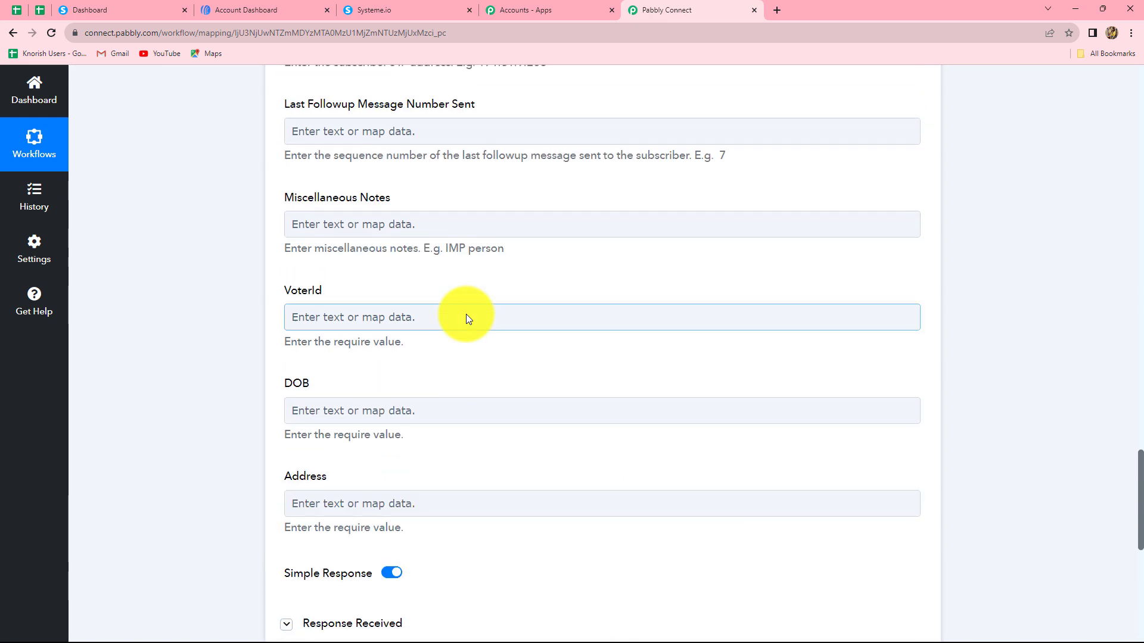
{"action": "left_click", "coordinate": [284, 5]}
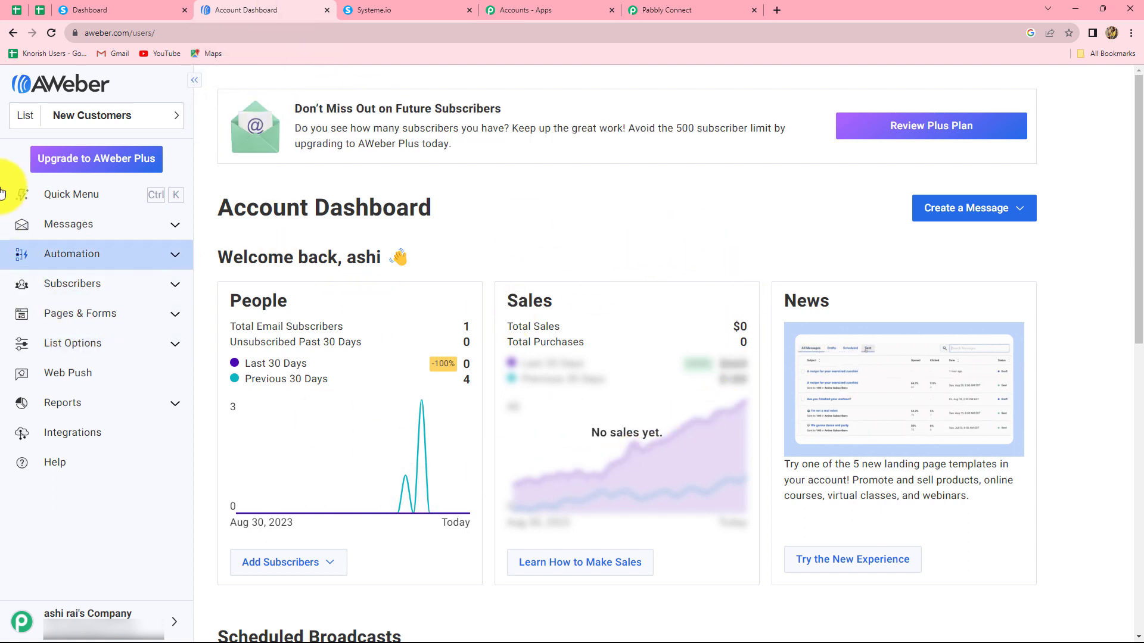
- Open AWeber's Subscribers list, showing Dummy Lead as Pending
{"action": "left_click", "coordinate": [91, 291]}
{"action": "left_click", "coordinate": [79, 310]}
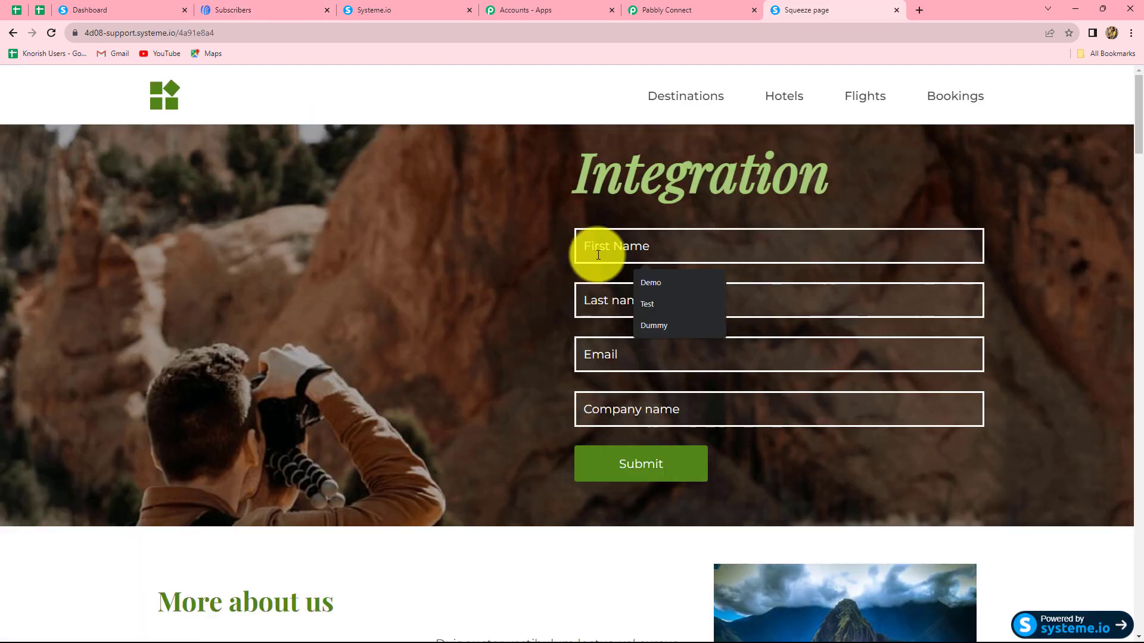
- Submit the form with first name Test, last name Name, a test e-mail and company Test
{"action": "type", "text": "Test"}
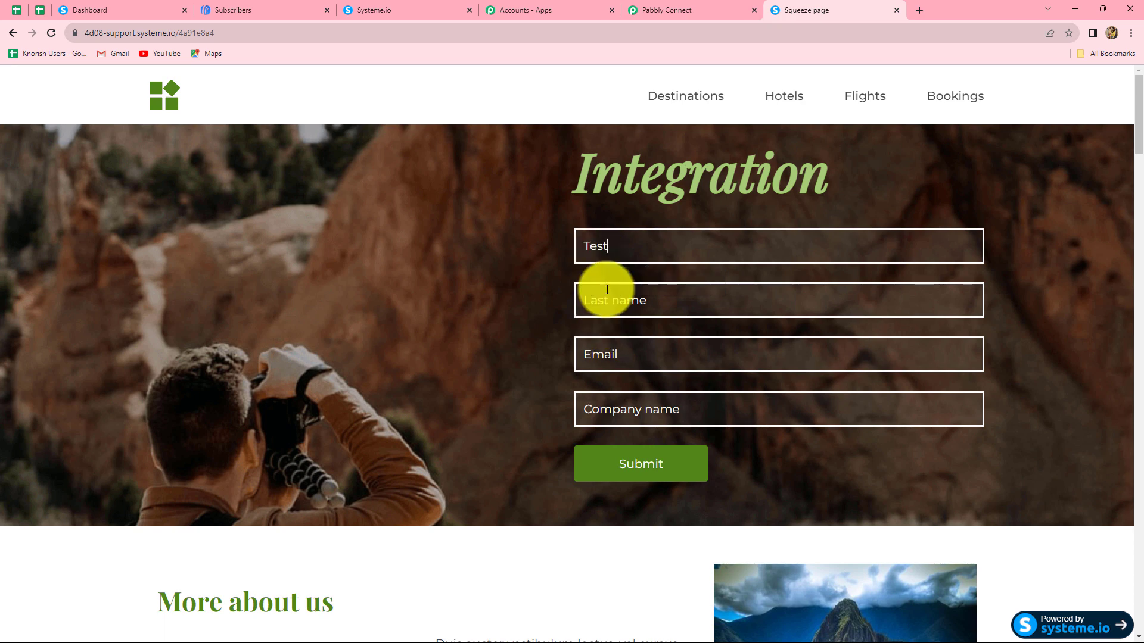
{"action": "left_click", "coordinate": [607, 294]}
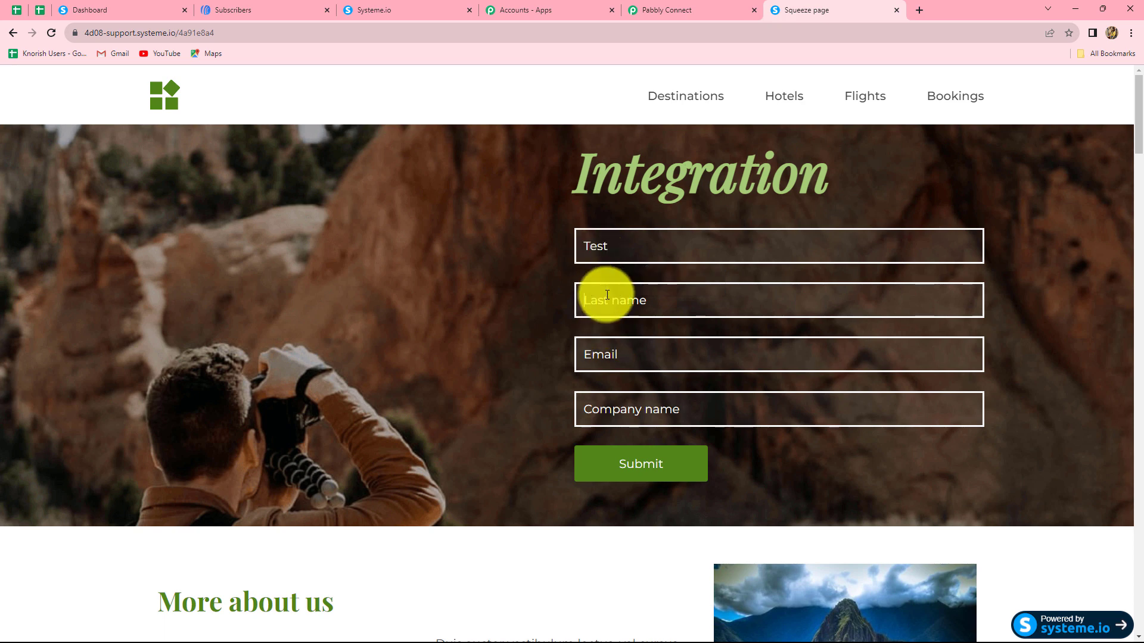
{"action": "type", "text": "Name"}
{"action": "left_click", "coordinate": [600, 354]}
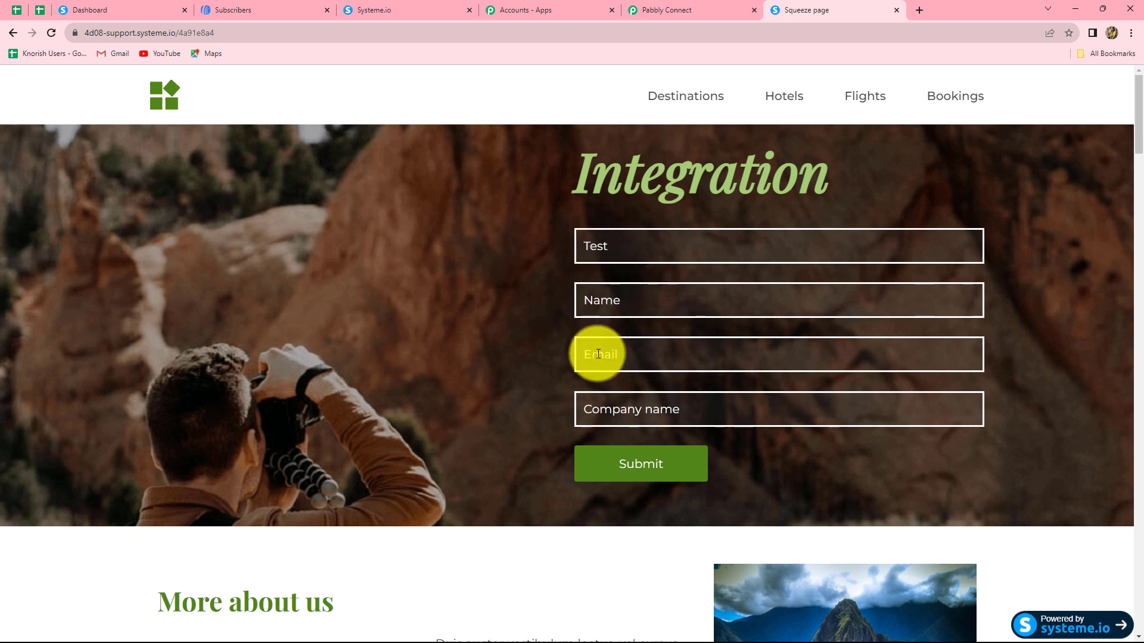
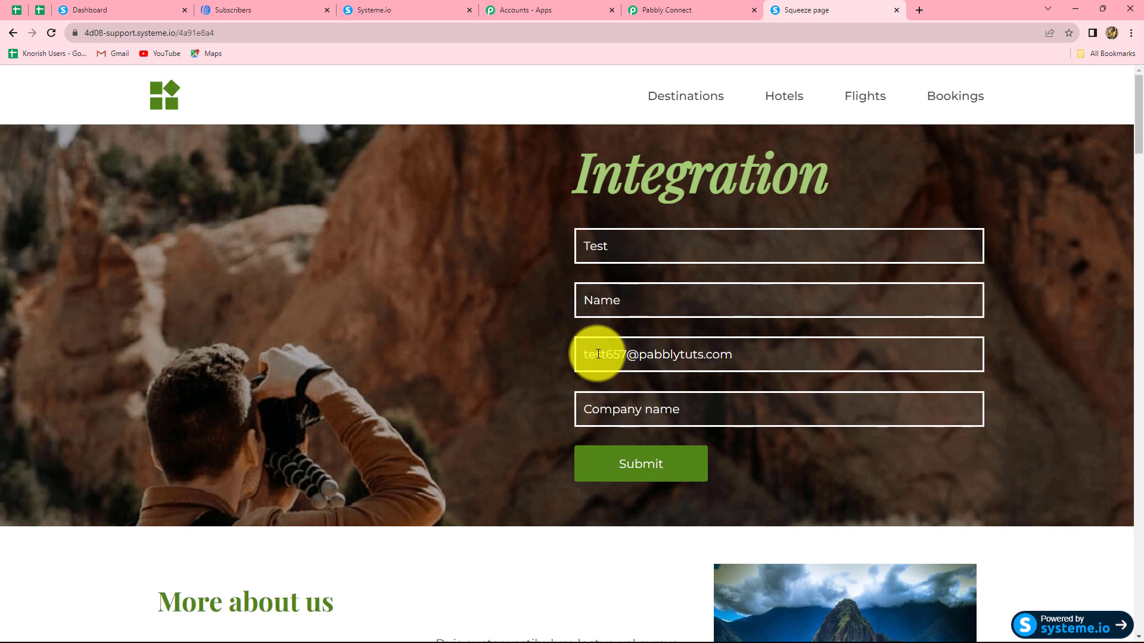
{"action": "left_click", "coordinate": [621, 411]}
{"action": "type", "text": "Test"}
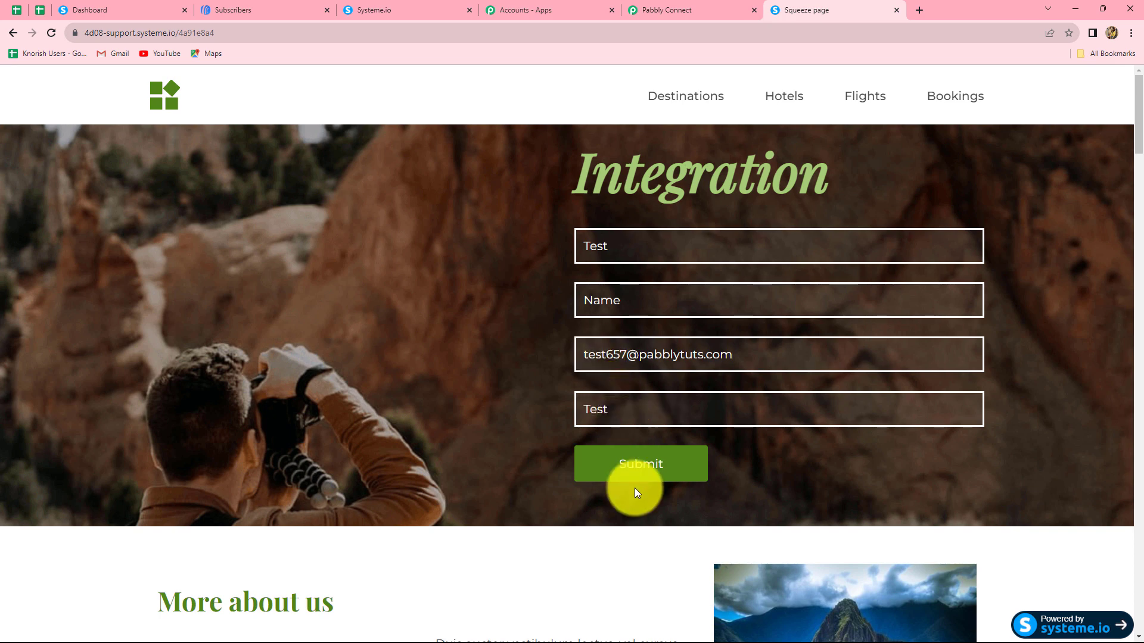
{"action": "left_click", "coordinate": [638, 470]}
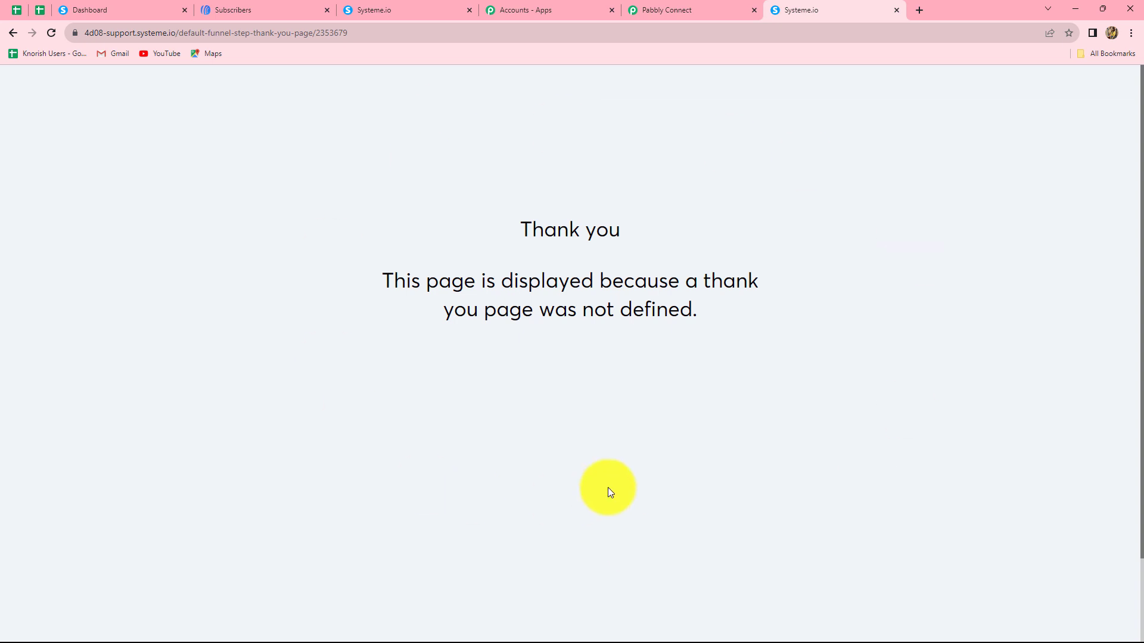
- Reload AWeber subscribers to find Test Name, then collapse the Pabbly Connect workflow steps
{"action": "left_click", "coordinate": [228, 10]}
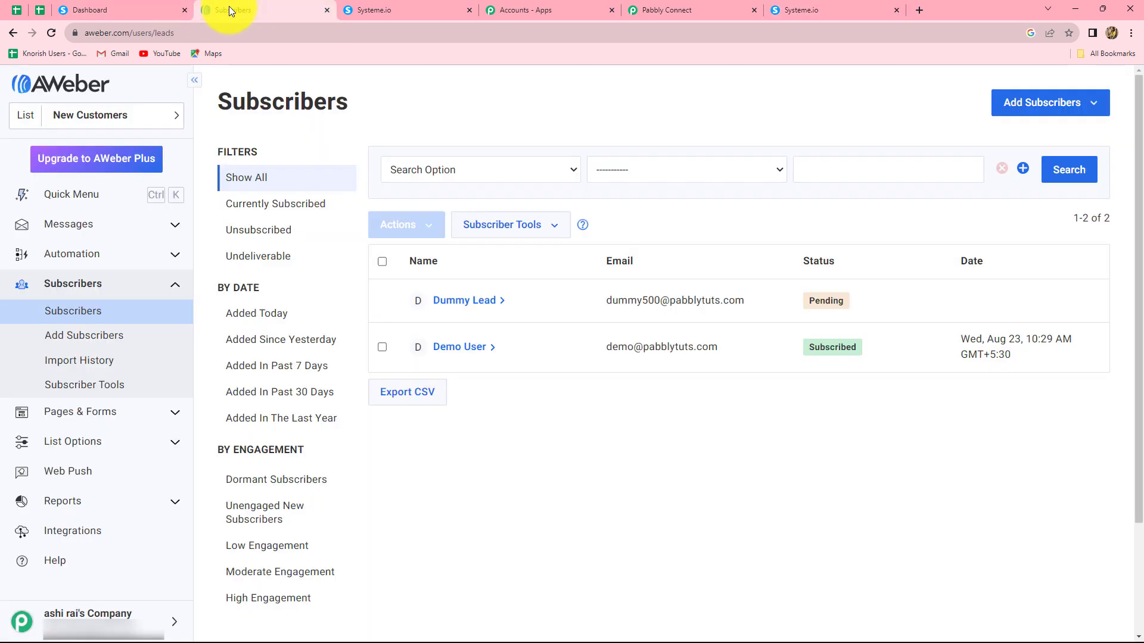
{"action": "left_click", "coordinate": [51, 34]}
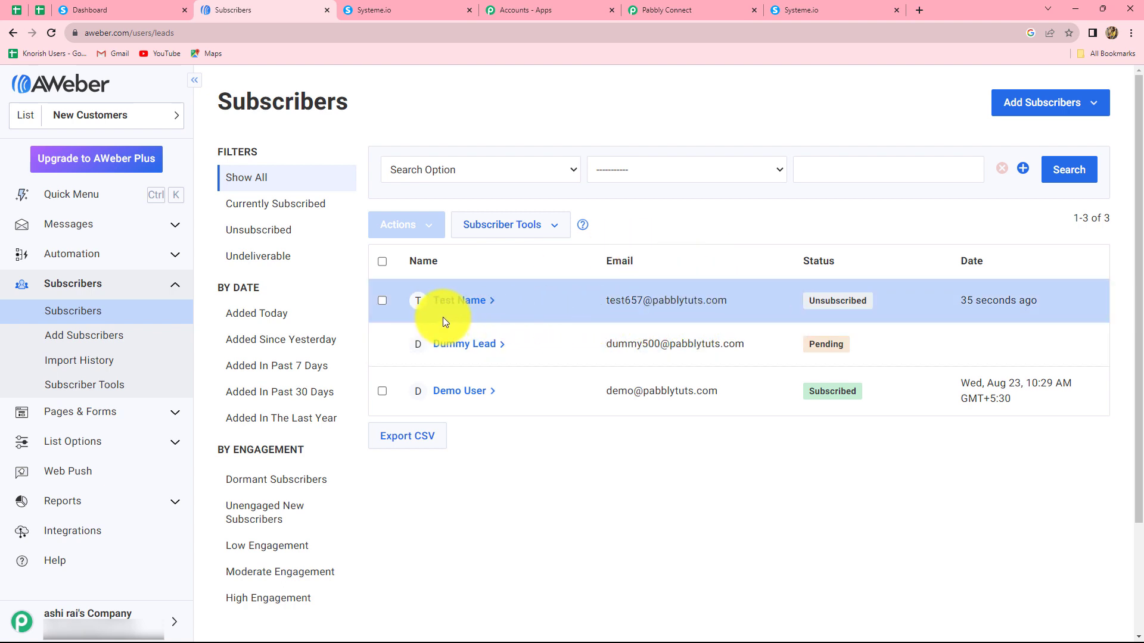
{"action": "left_click", "coordinate": [667, 9]}
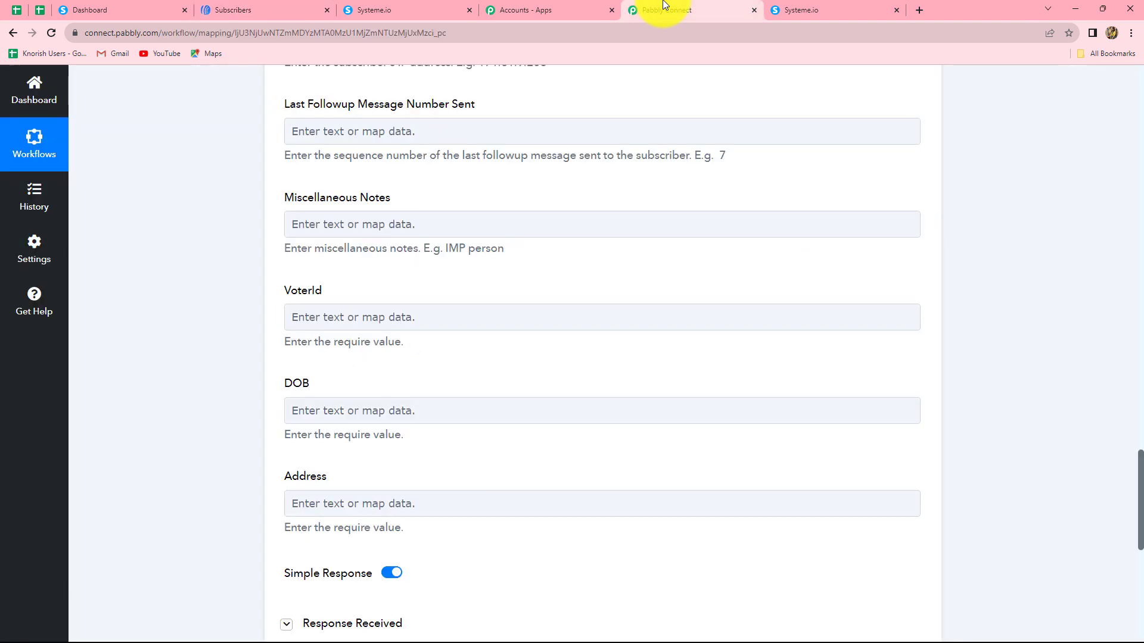
{"action": "scroll", "coordinate": [716, 331], "scroll_direction": "up", "scroll_amount": 20}
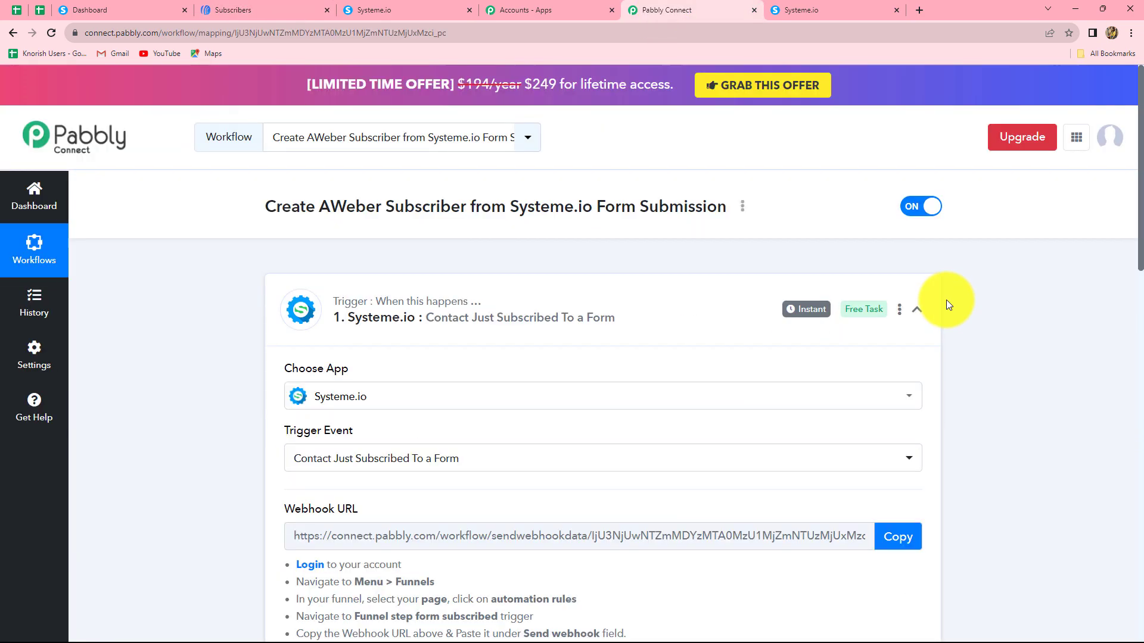
{"action": "left_click", "coordinate": [916, 310]}
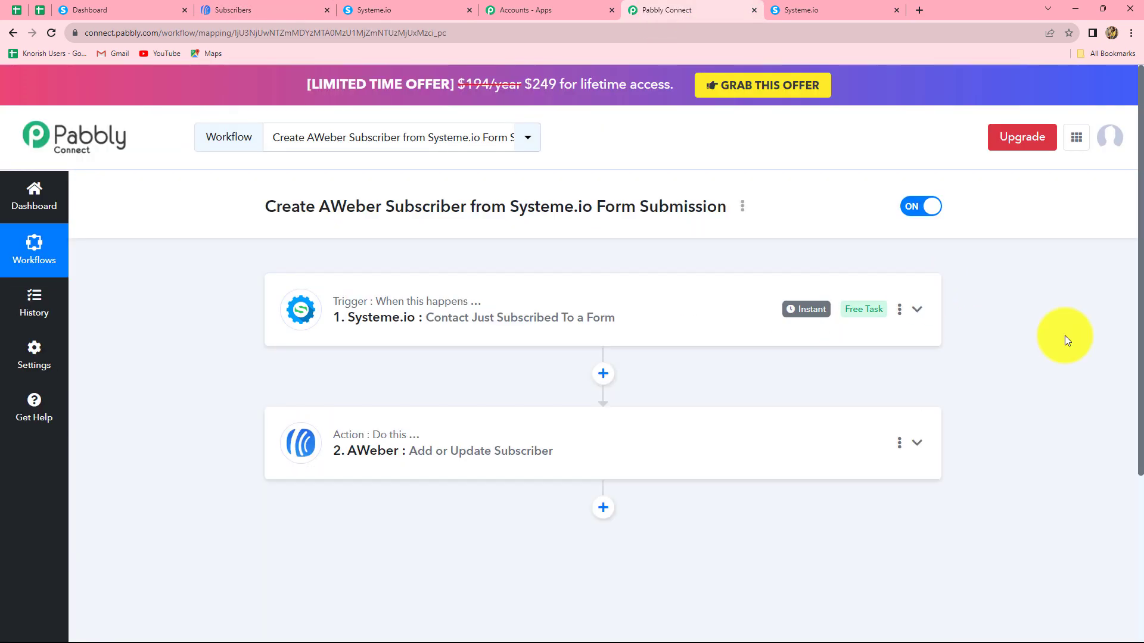